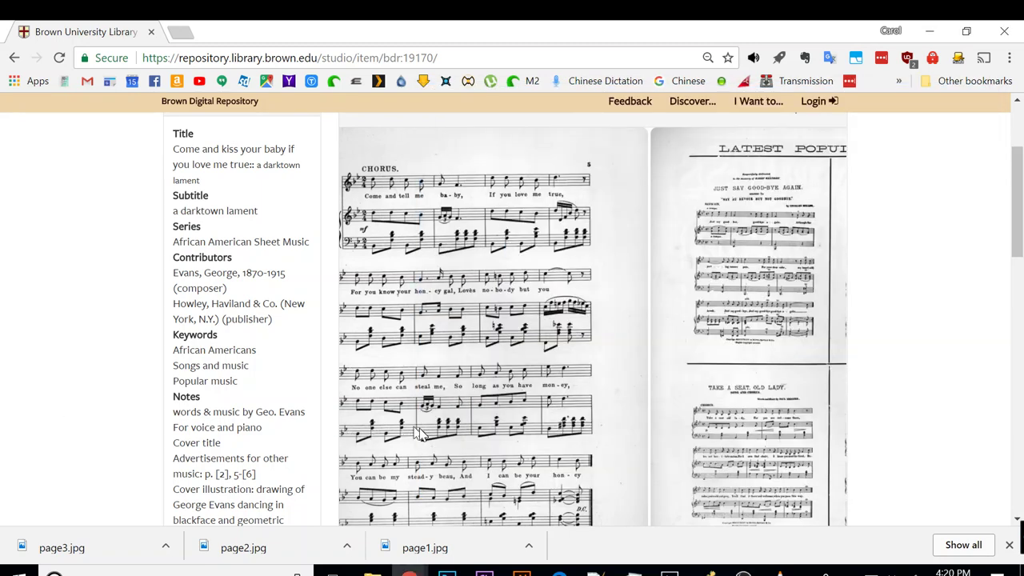
Look through all the scanned pages and the item details of the "Come and kiss your baby if you love me true" sheet music.
scroll(527, 416, left, 2)
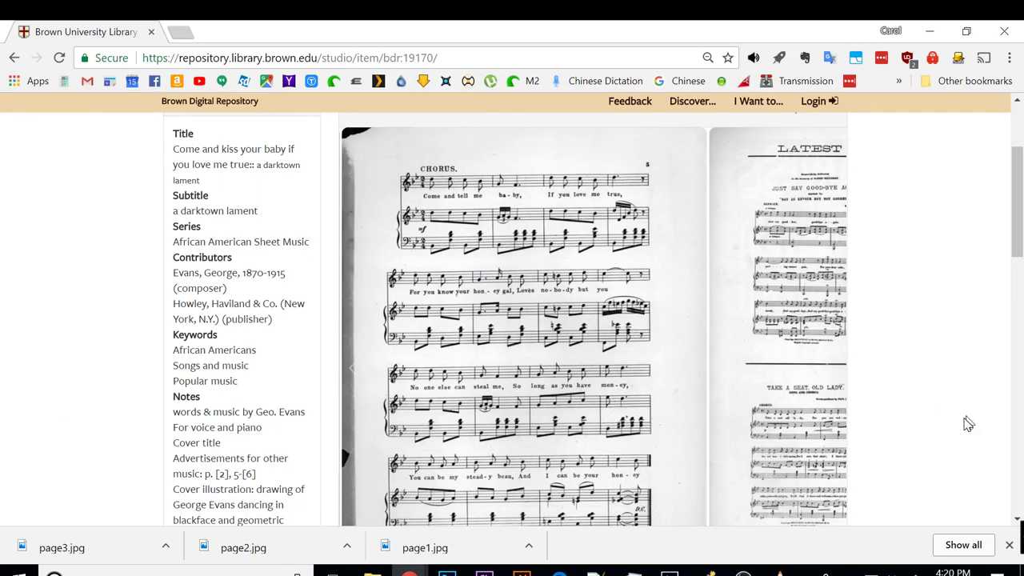
scroll(968, 424, down, 3)
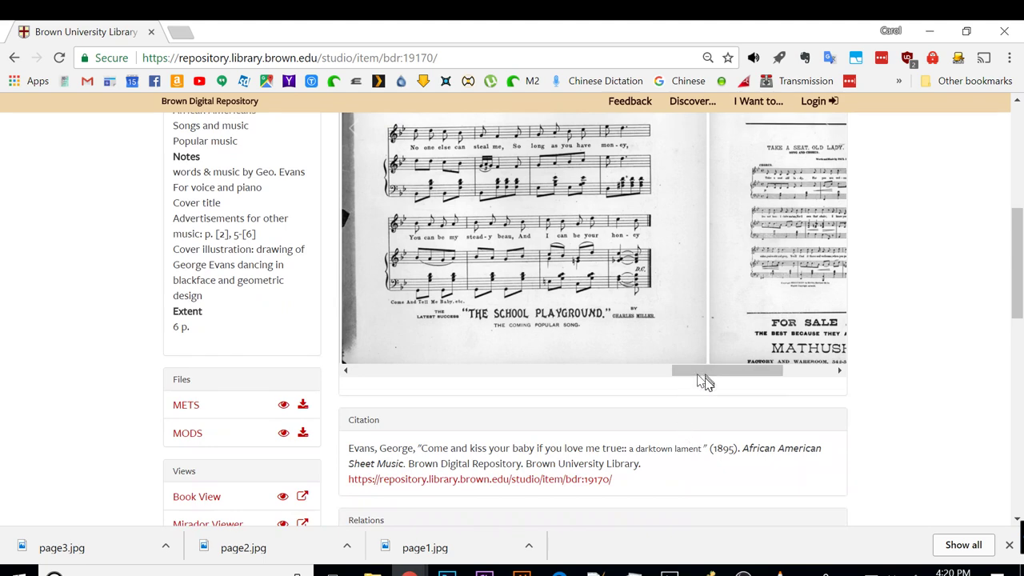
drag(687, 386, 389, 386)
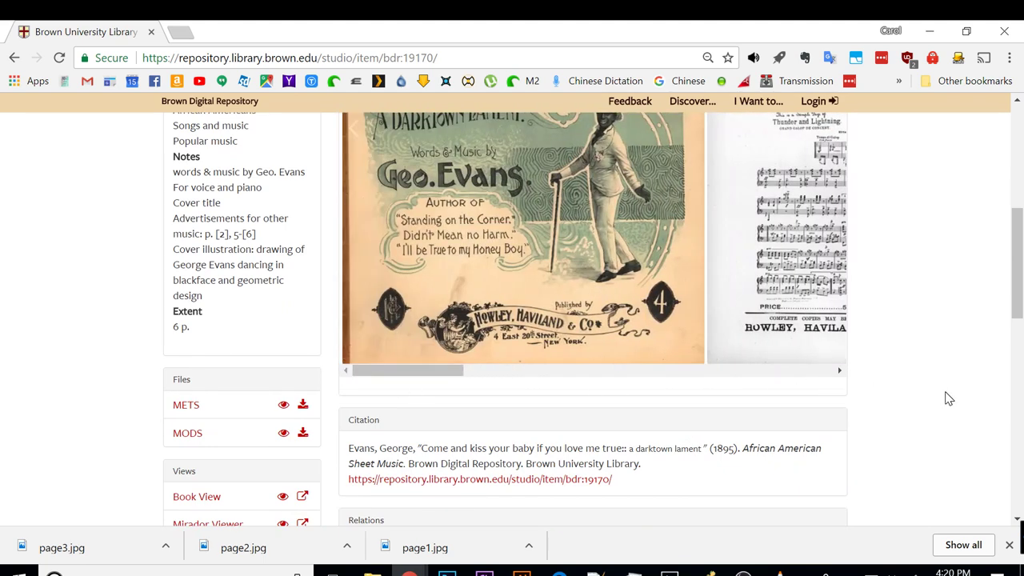
scroll(948, 398, up, 1)
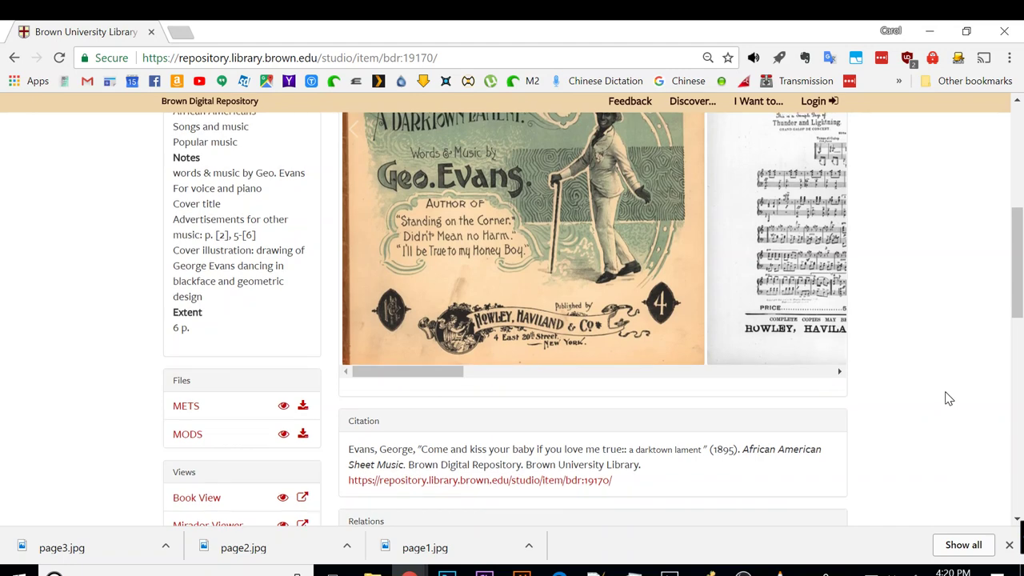
scroll(948, 398, up, 3)
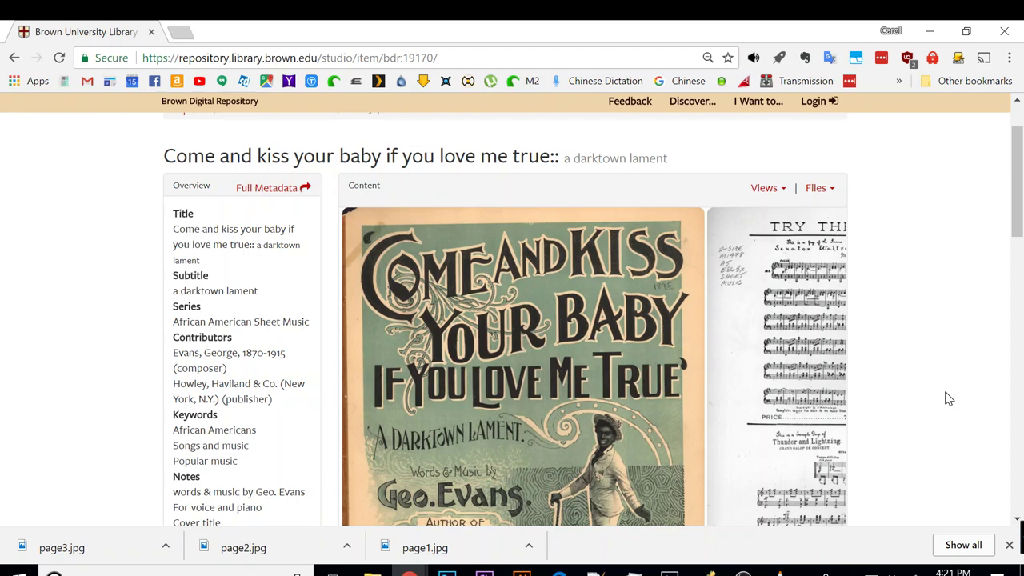
scroll(948, 398, up, 2)
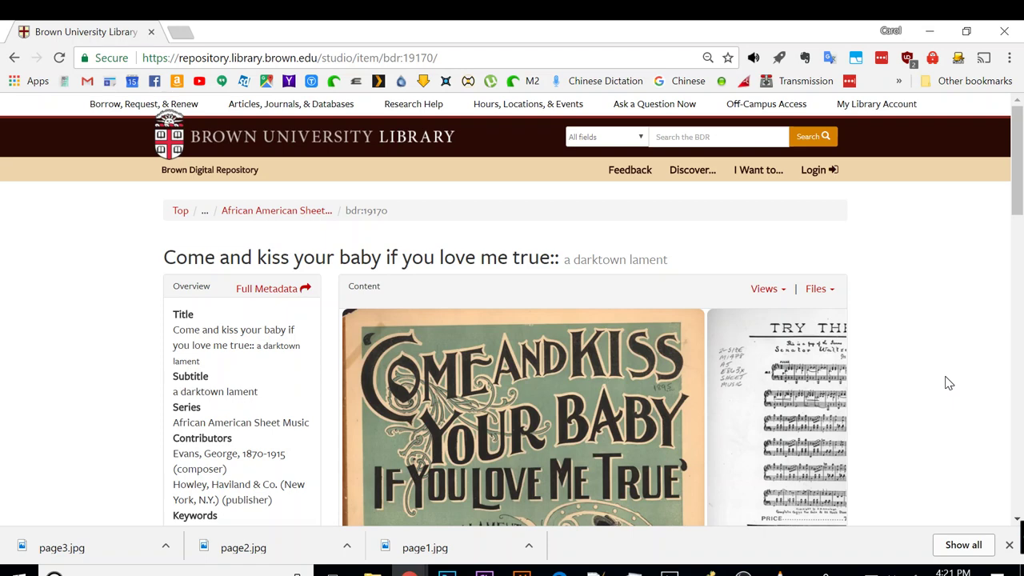
scroll(948, 382, down, 3)
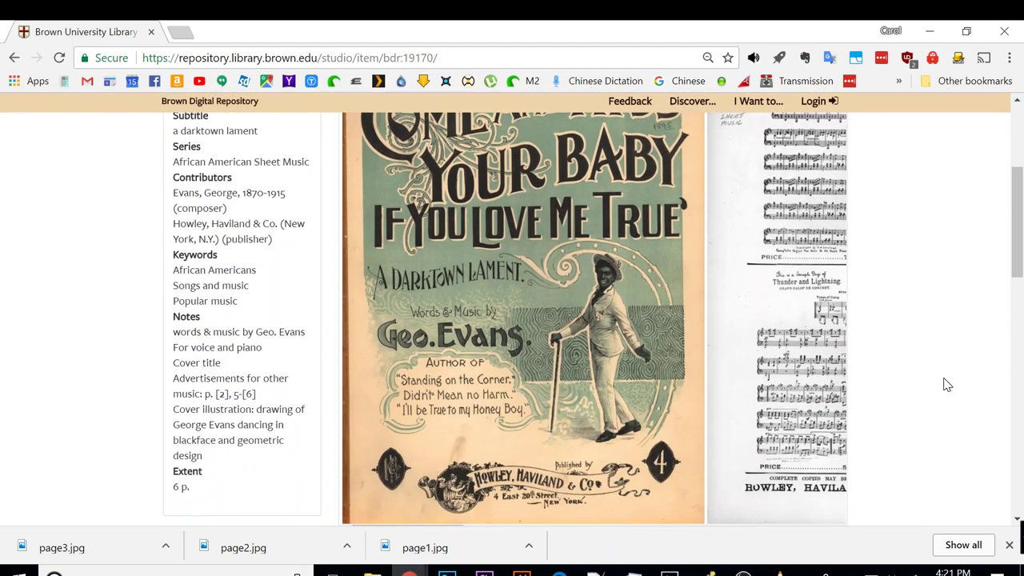
scroll(944, 385, down, 2)
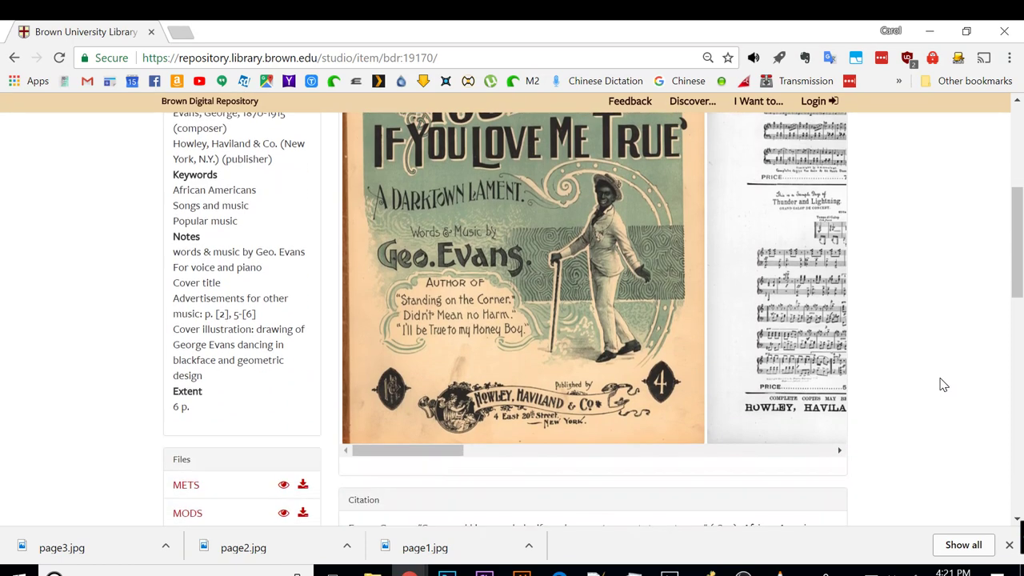
scroll(940, 384, up, 1)
scroll(591, 432, down, 1)
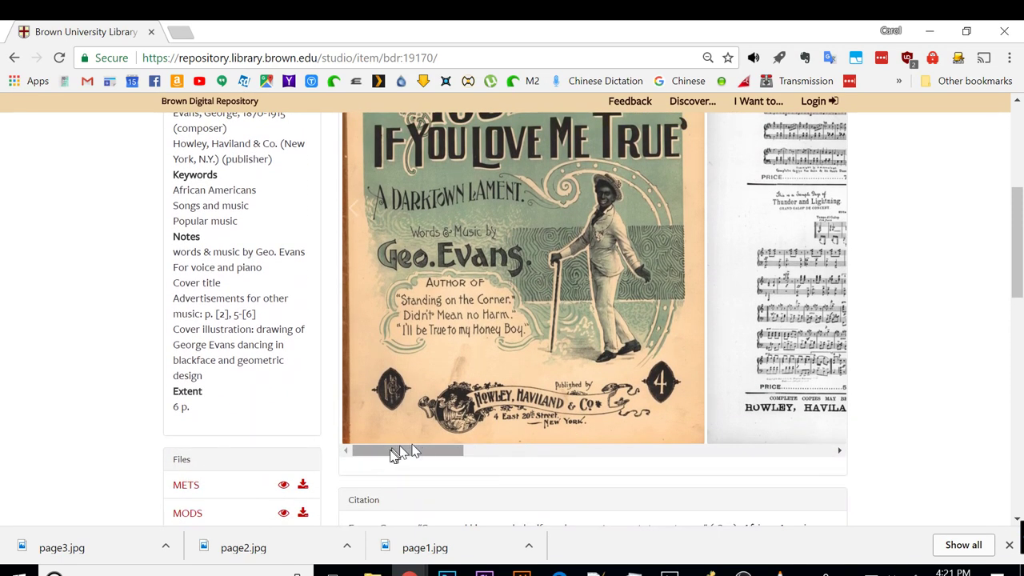
drag(394, 458, 804, 448)
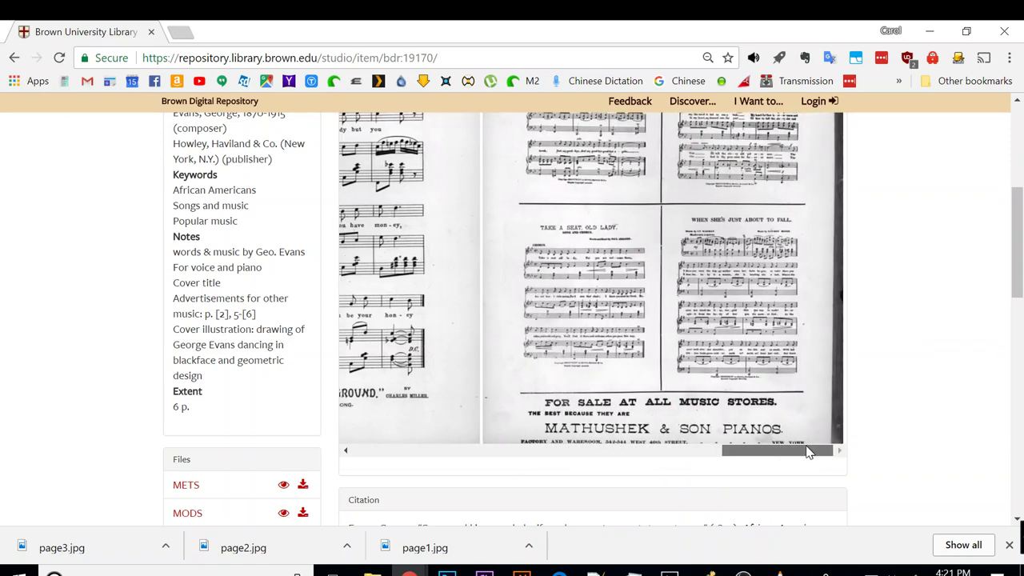
drag(796, 453, 400, 473)
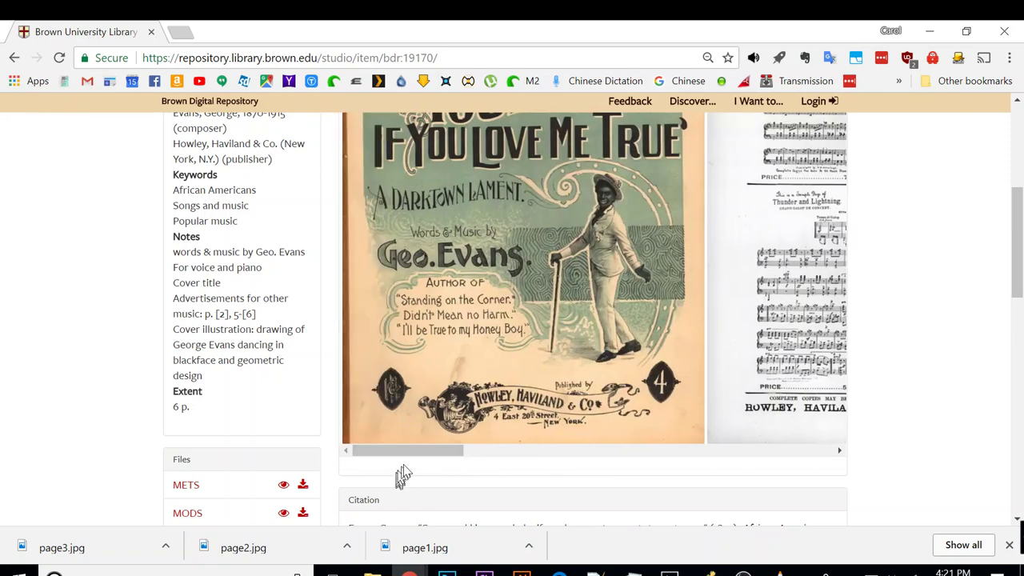
Start saving the cover image and create and open a folder named images inside the "come and kiss your baby" folder.
right_click(538, 281)
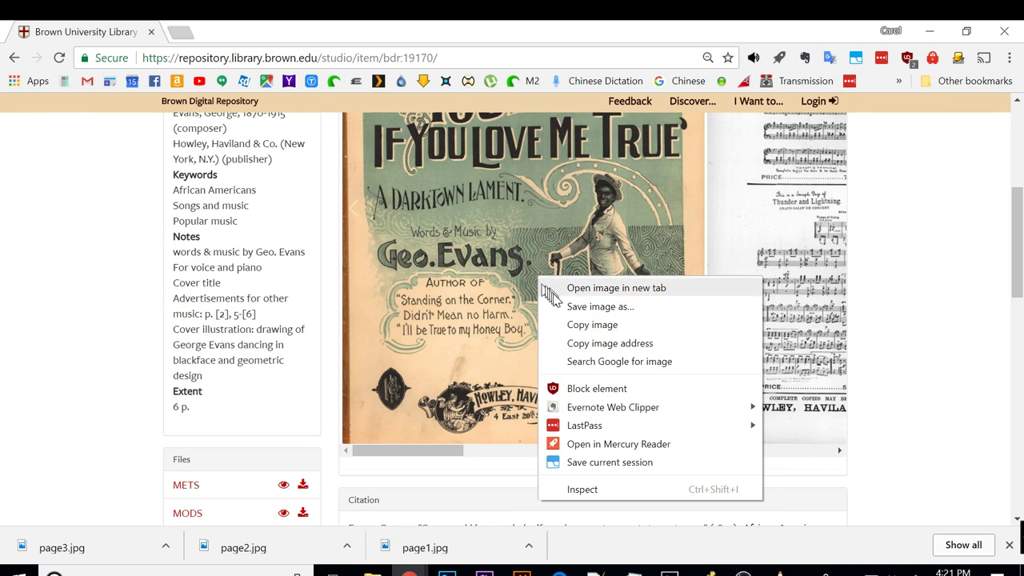
click(596, 310)
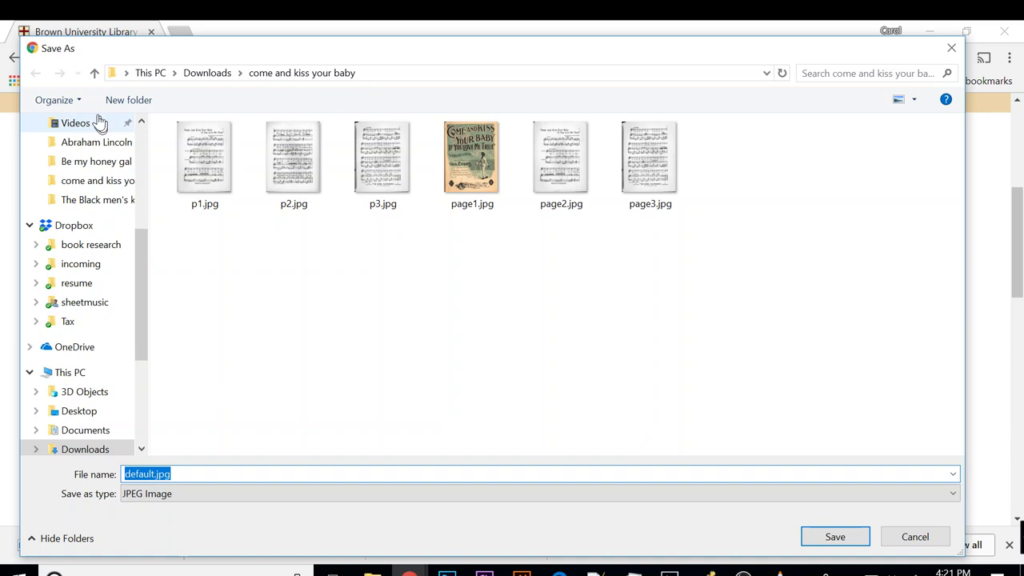
click(129, 101)
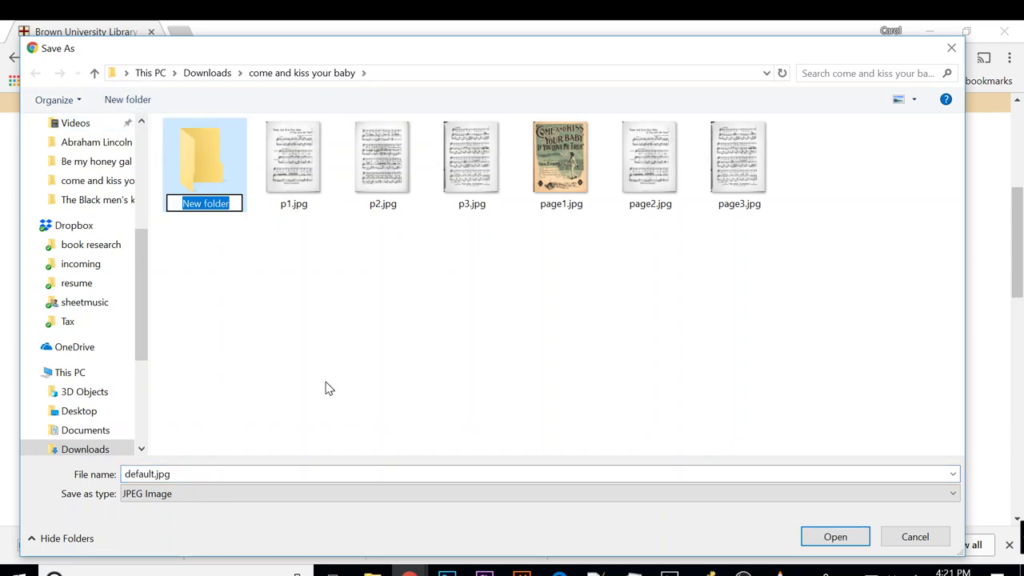
text(images)
key(Return)
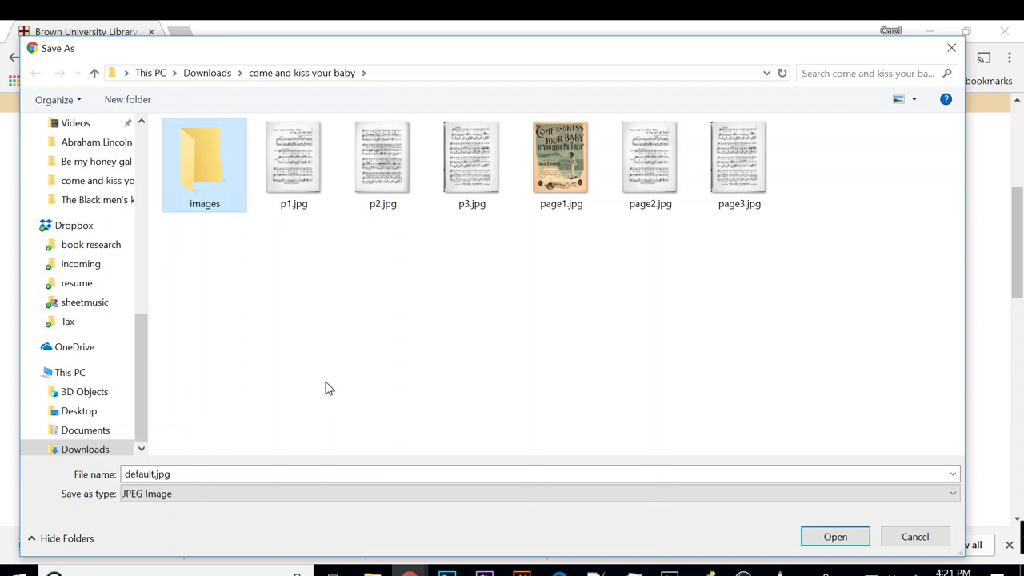
key(Return)
Name the cover image file cover and save it as a JPEG in the images folder.
click(332, 473)
double_click(332, 473)
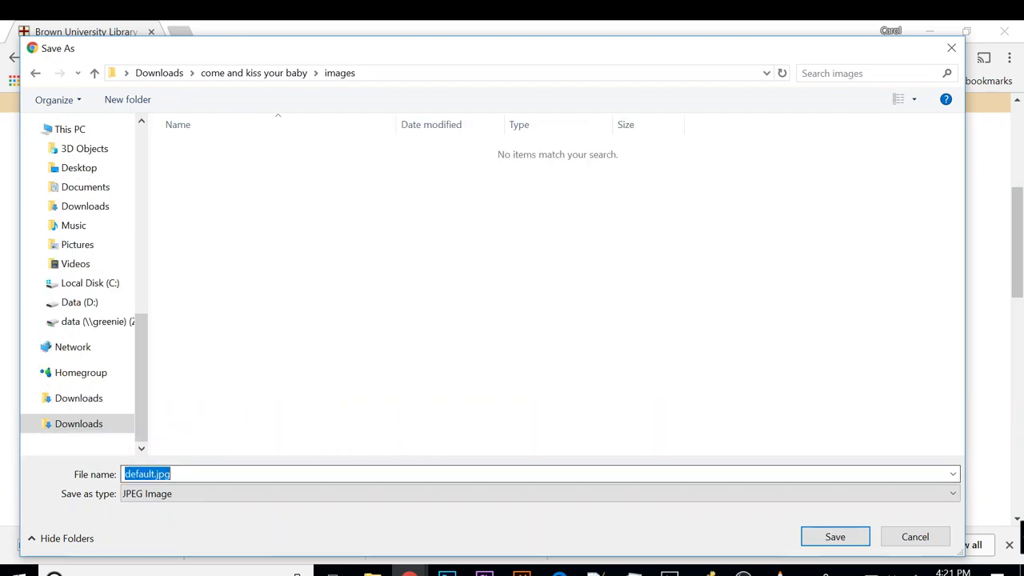
text(cover)
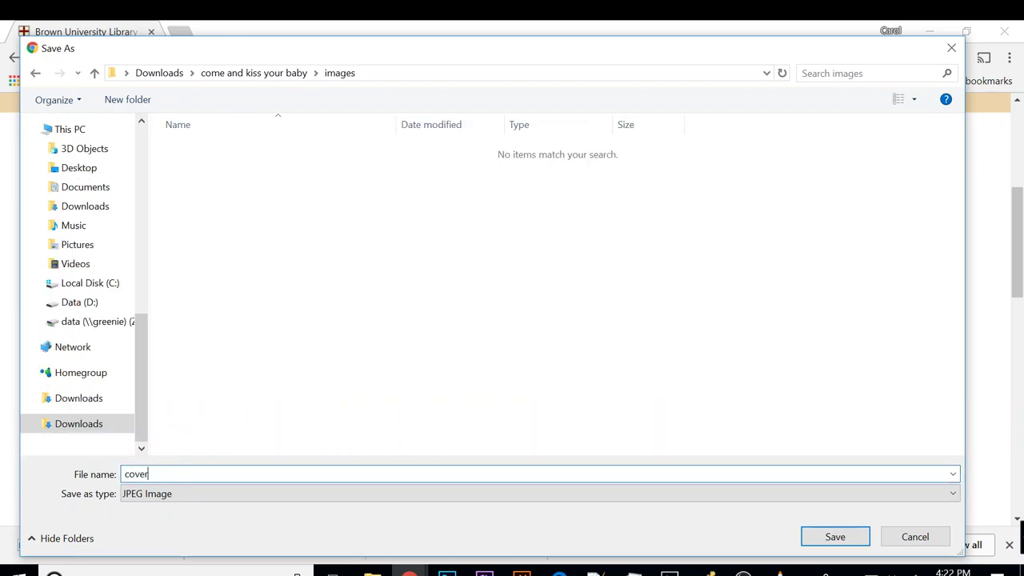
key(Return)
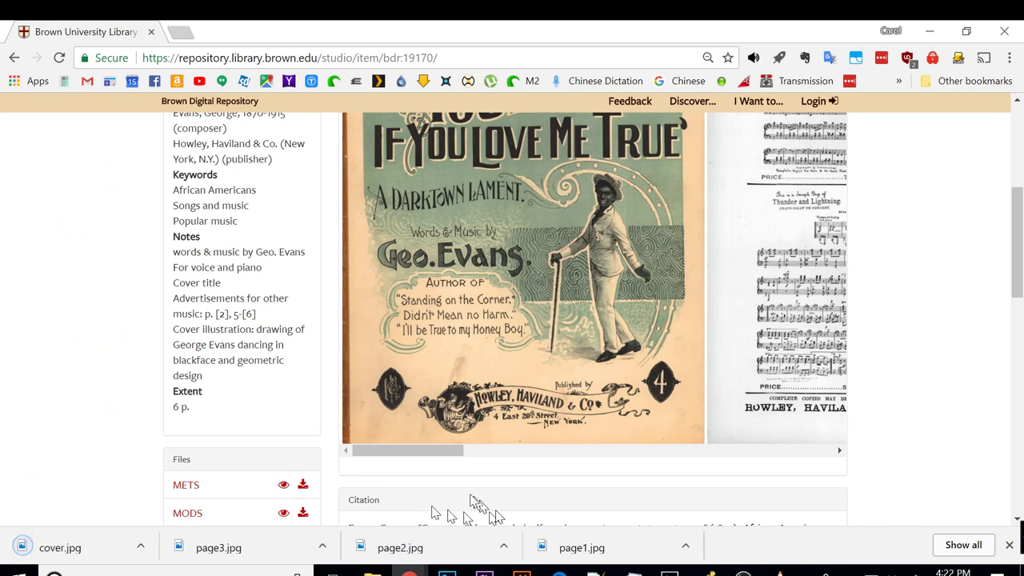
Save the first page of the song, numbered 3, as page1 in the images folder and check the downloaded image.
click(507, 452)
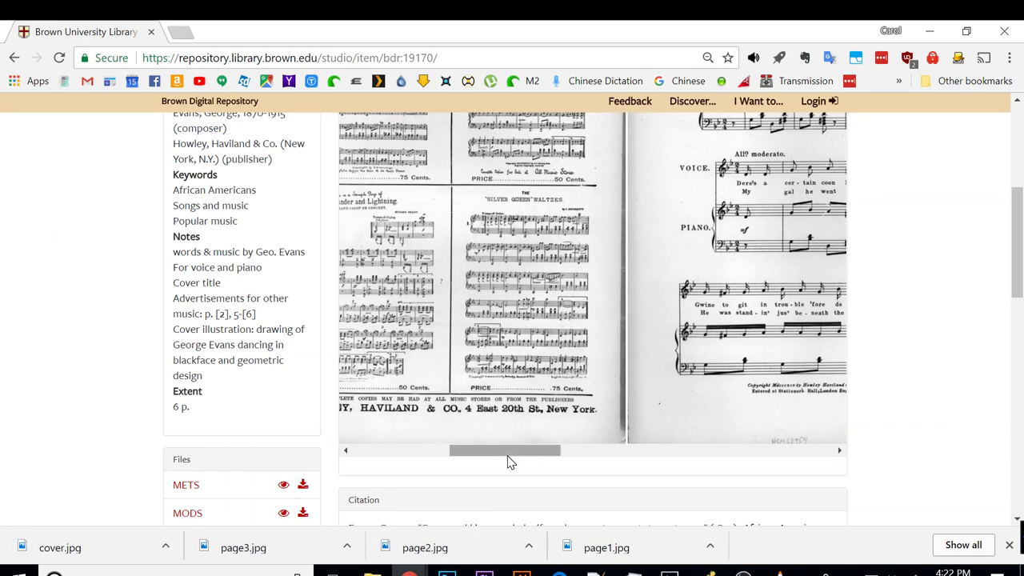
drag(507, 456, 569, 462)
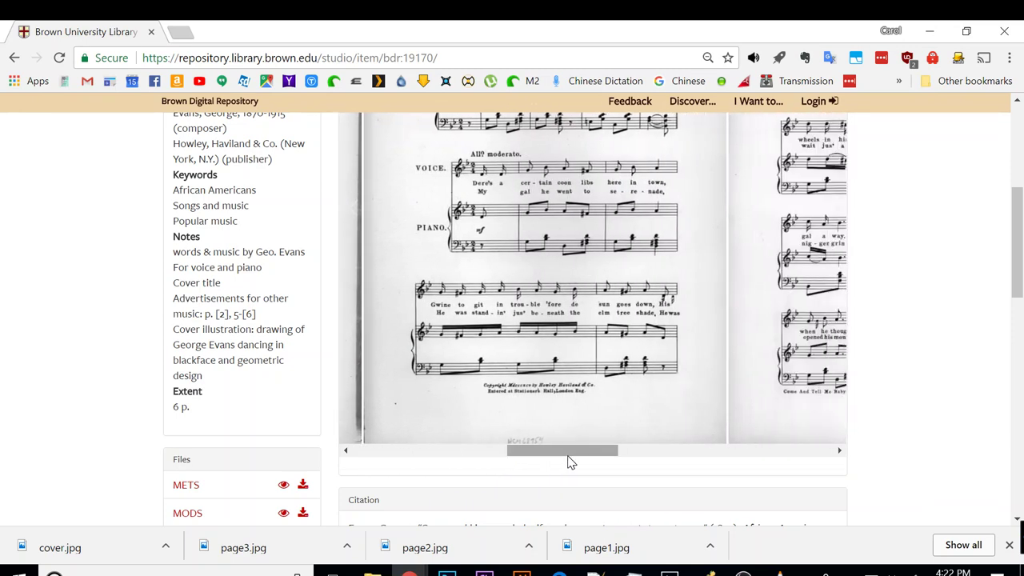
scroll(564, 417, up, 3)
scroll(558, 348, down, 1)
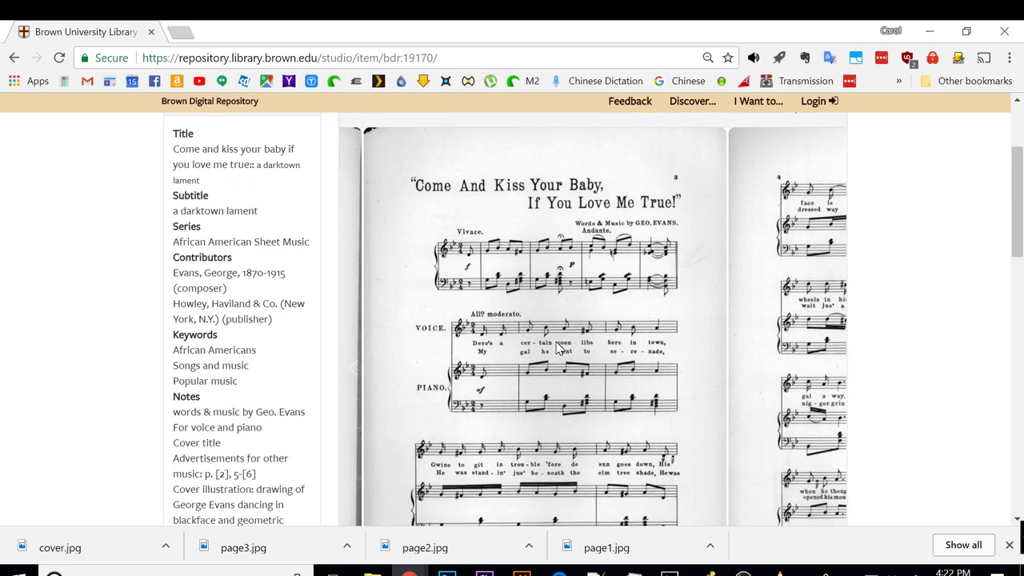
scroll(558, 348, down, 2)
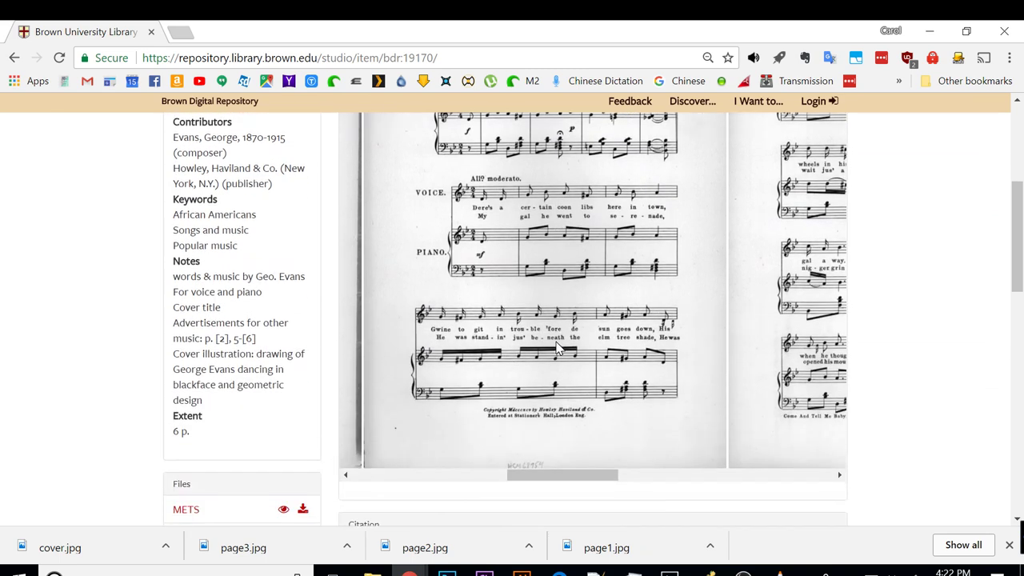
right_click(558, 348)
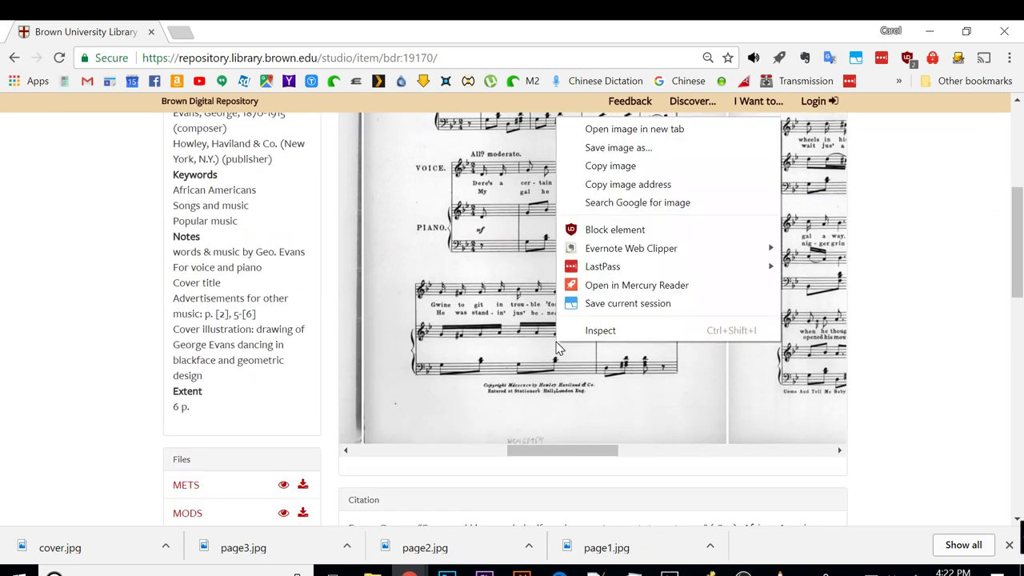
click(624, 155)
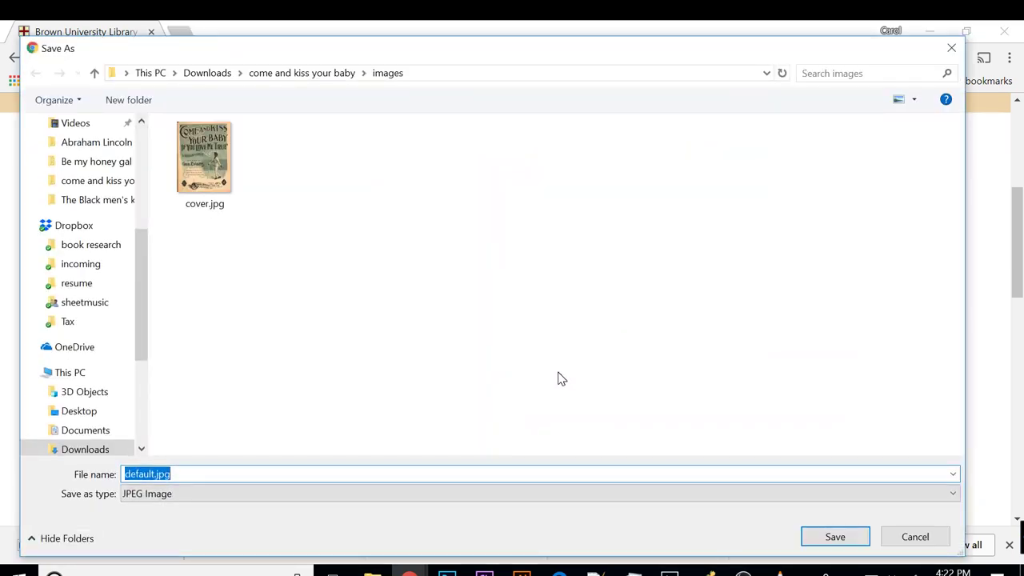
text(page1)
key(Return)
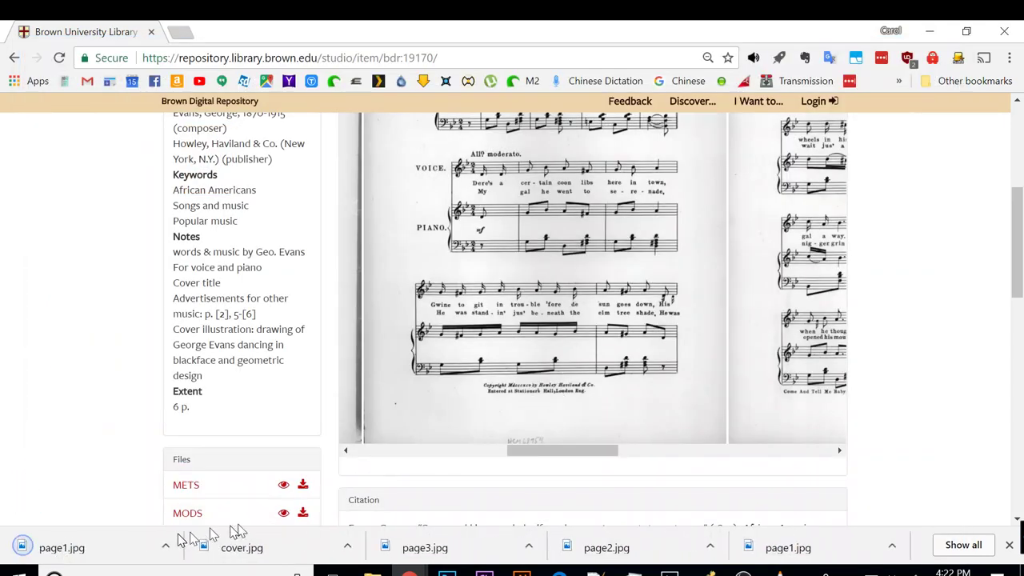
click(120, 550)
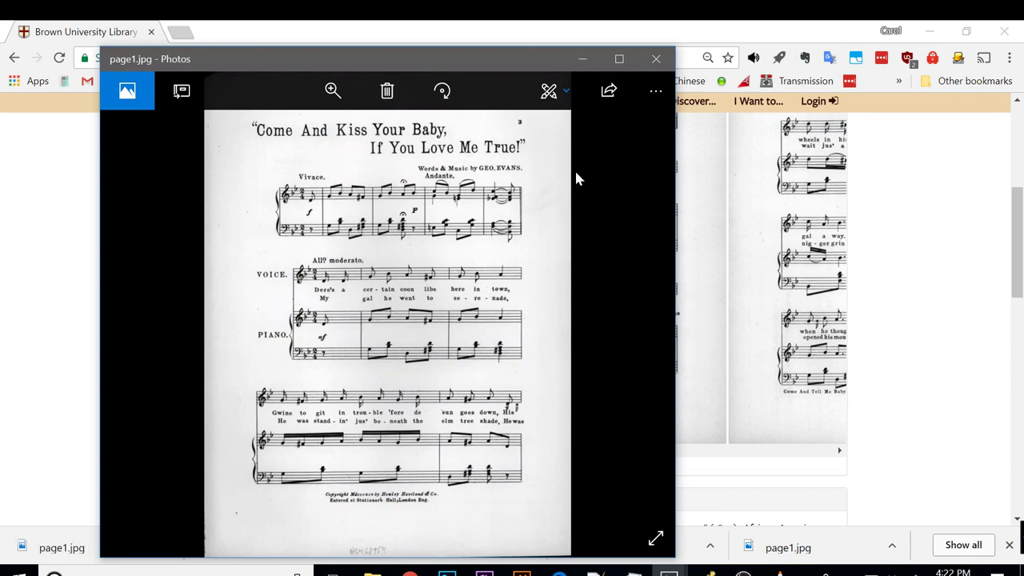
click(655, 69)
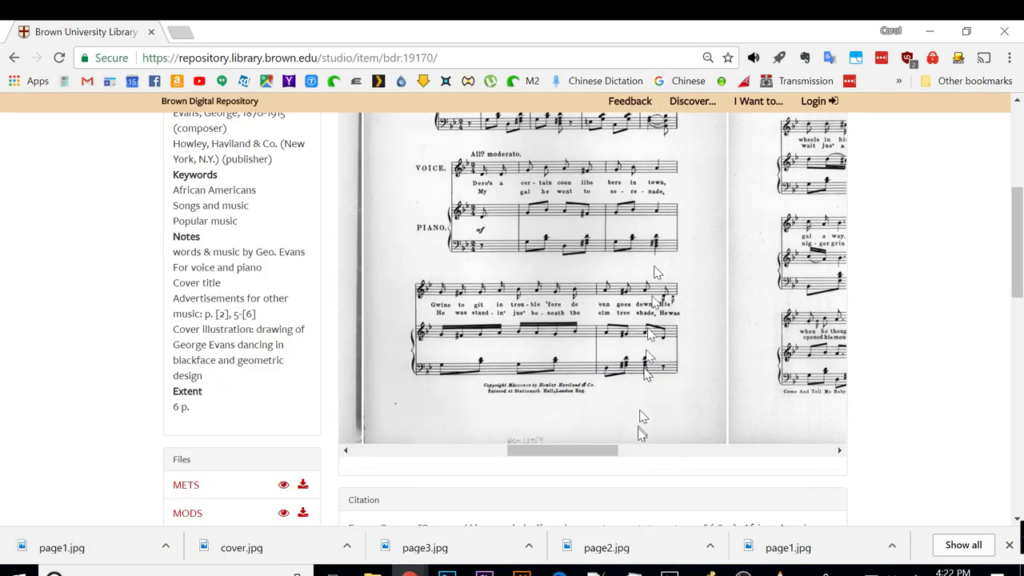
Save the second page of the song's music as page2 in the images folder.
drag(601, 454, 671, 439)
right_click(628, 244)
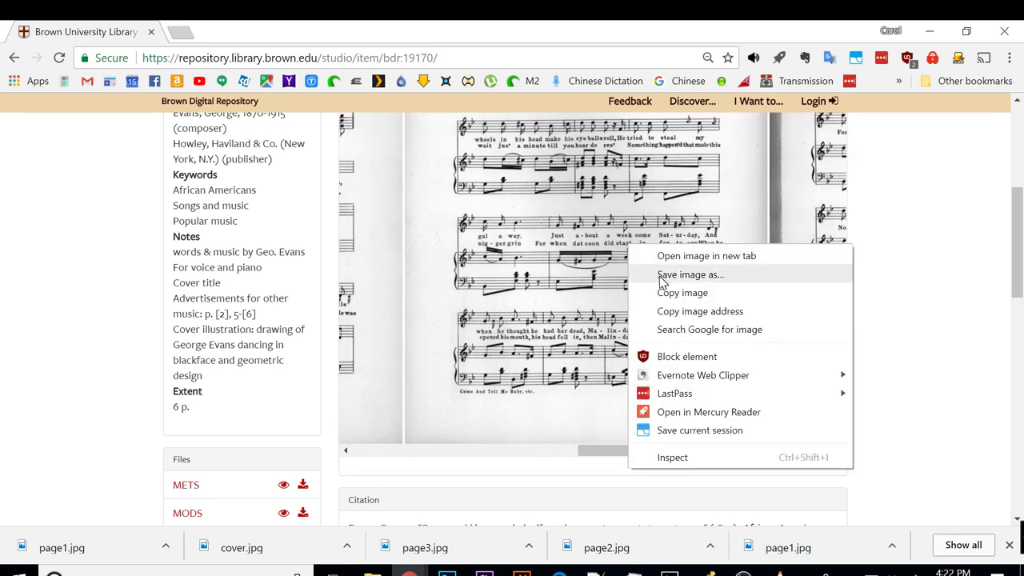
click(690, 275)
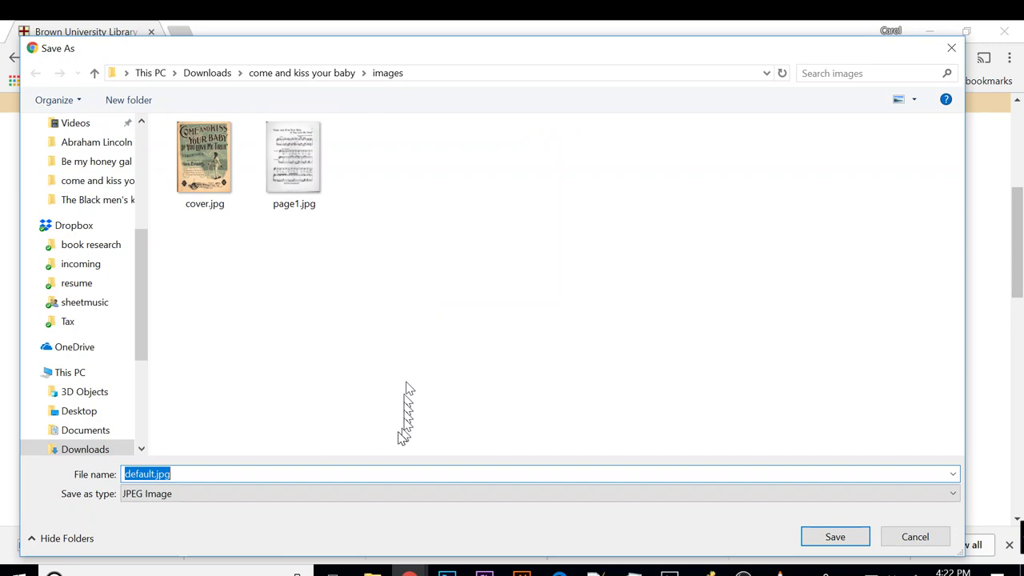
text(page2)
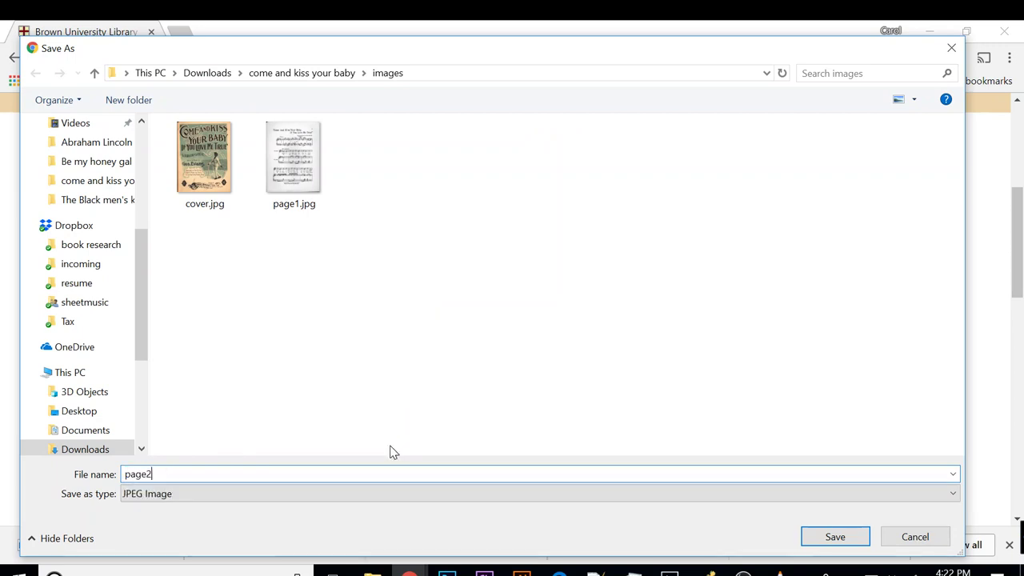
key(Return)
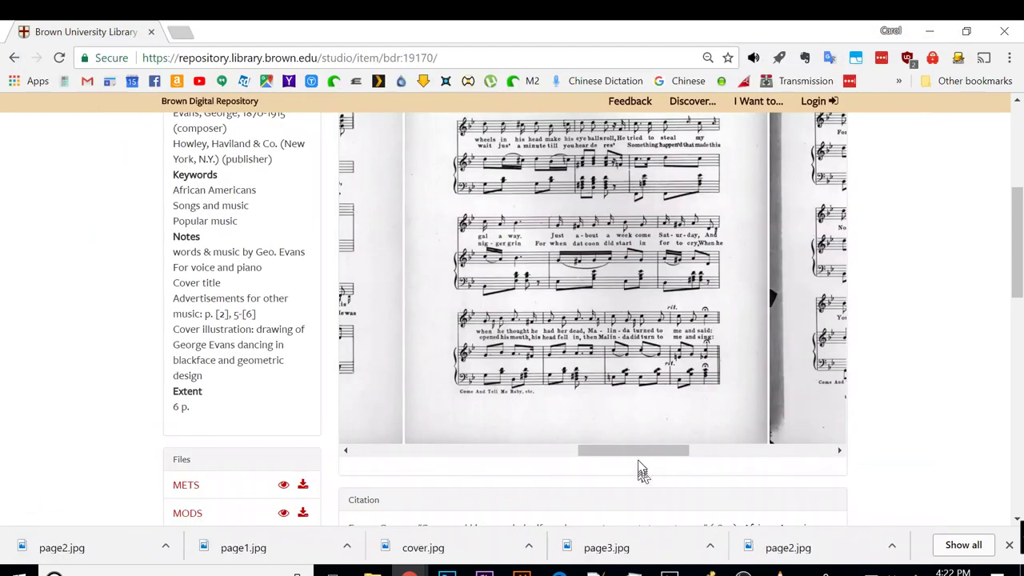
Save the chorus page of the song as page3 in the images folder.
drag(643, 452, 708, 453)
right_click(608, 304)
click(637, 326)
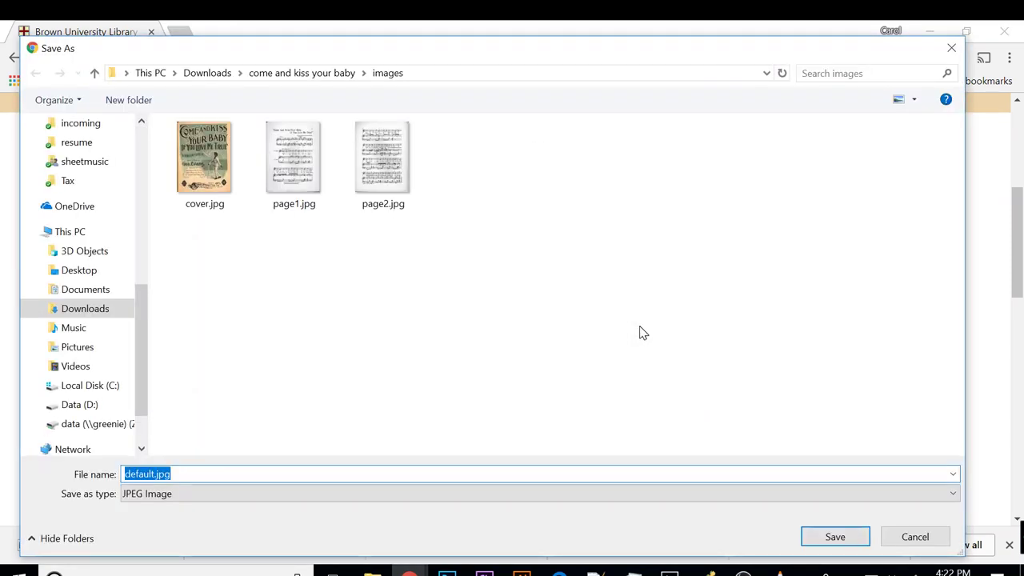
text(page3)
key(Return)
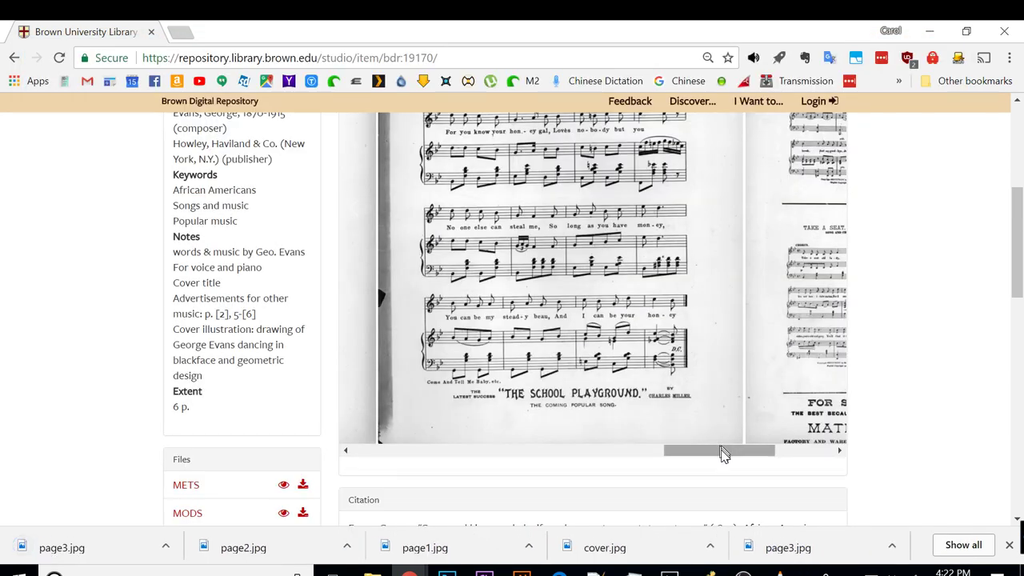
Bring the item's viewer back to the cover and switch to the Combine PDF website at combinepdf.com.
drag(723, 451, 411, 475)
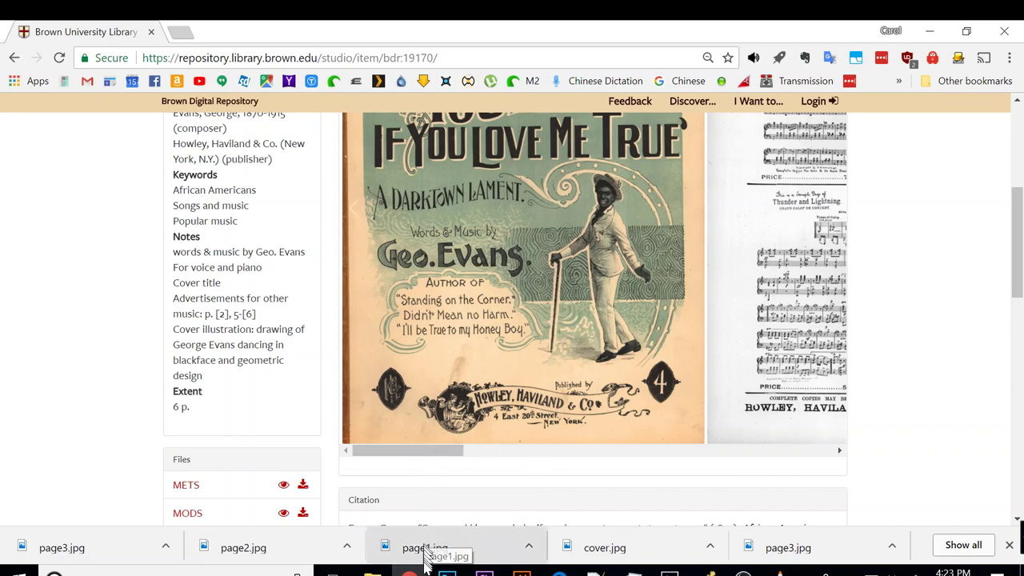
mouse_move(409, 572)
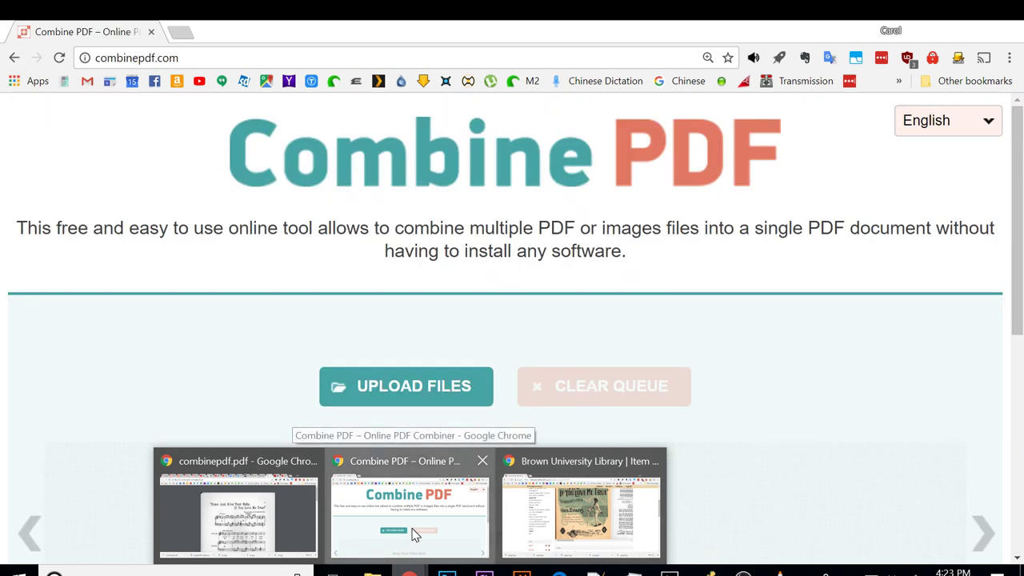
click(413, 527)
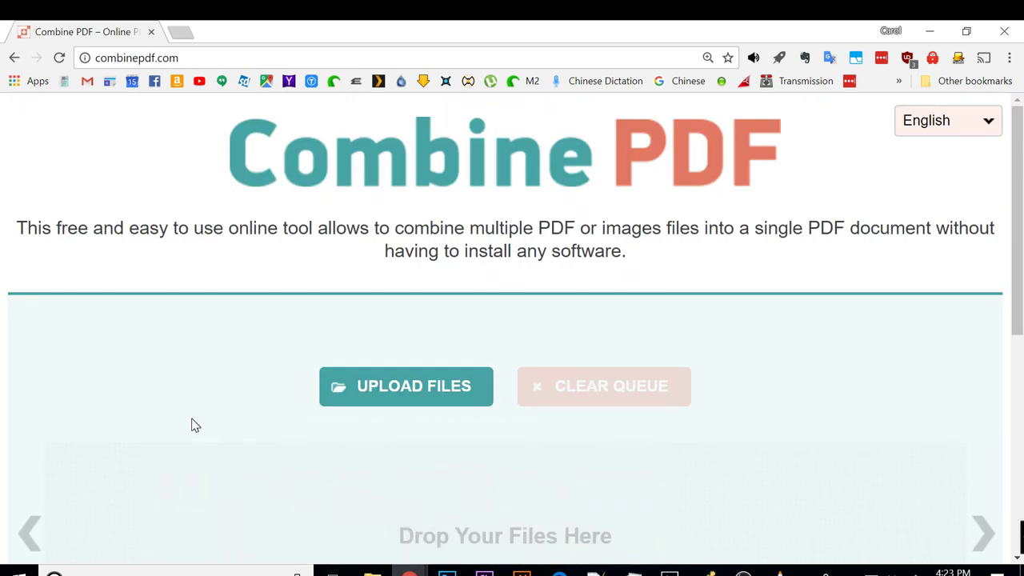
click(204, 60)
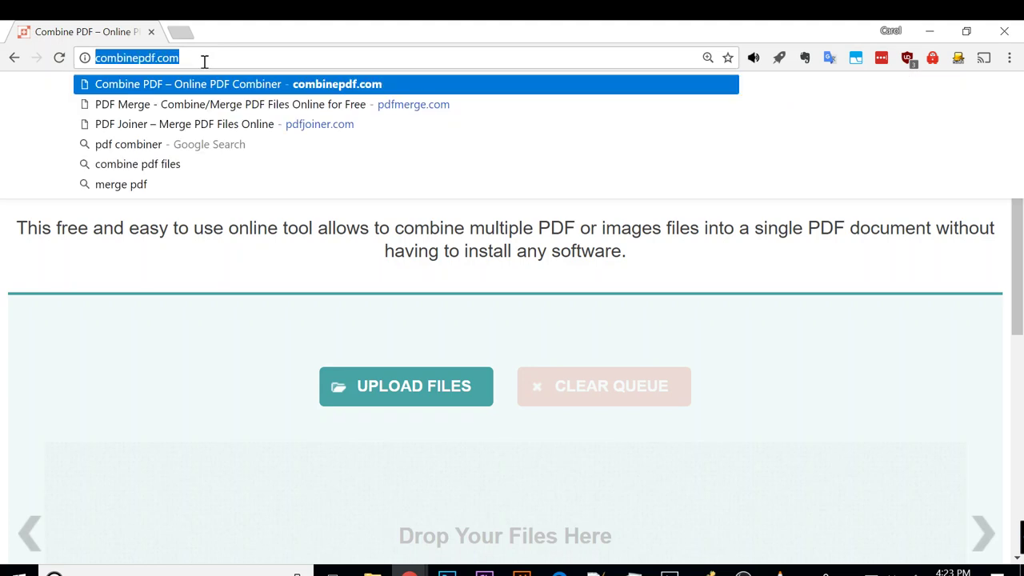
click(204, 60)
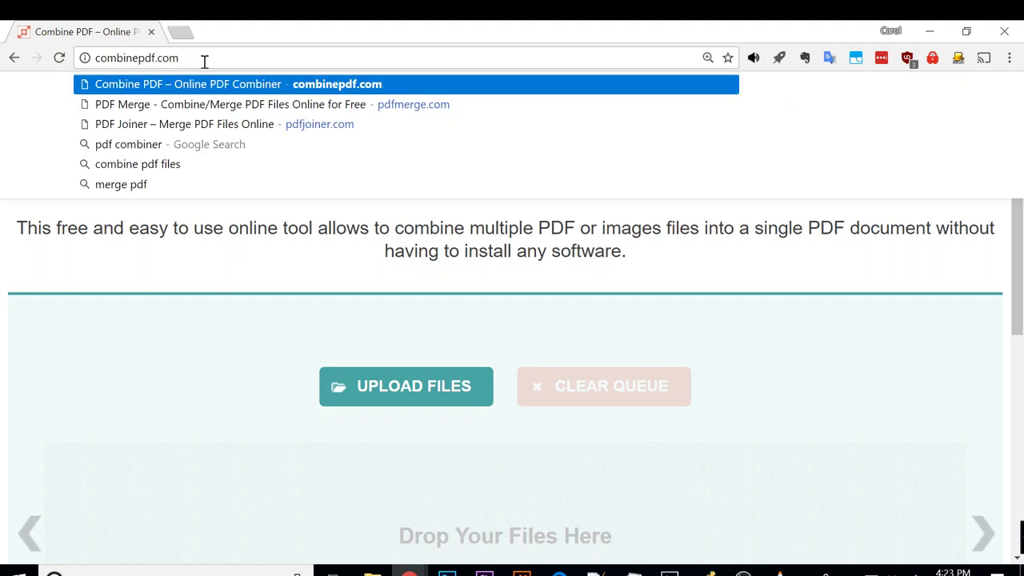
click(165, 375)
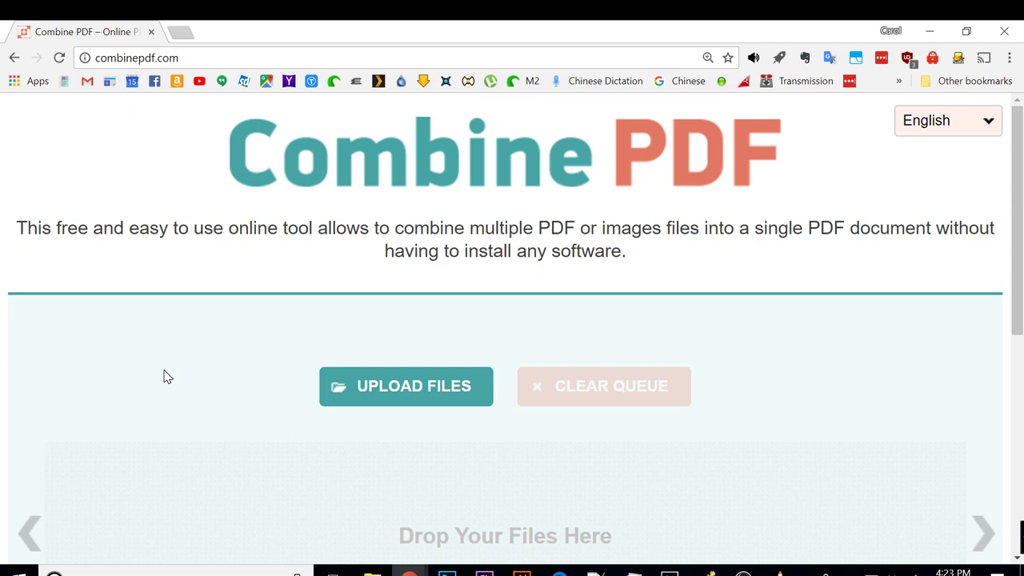
Reload the page and upload cover.jpg, page1.jpg, page2.jpg and page3.jpg from the images folder.
click(56, 57)
scroll(211, 390, down, 1)
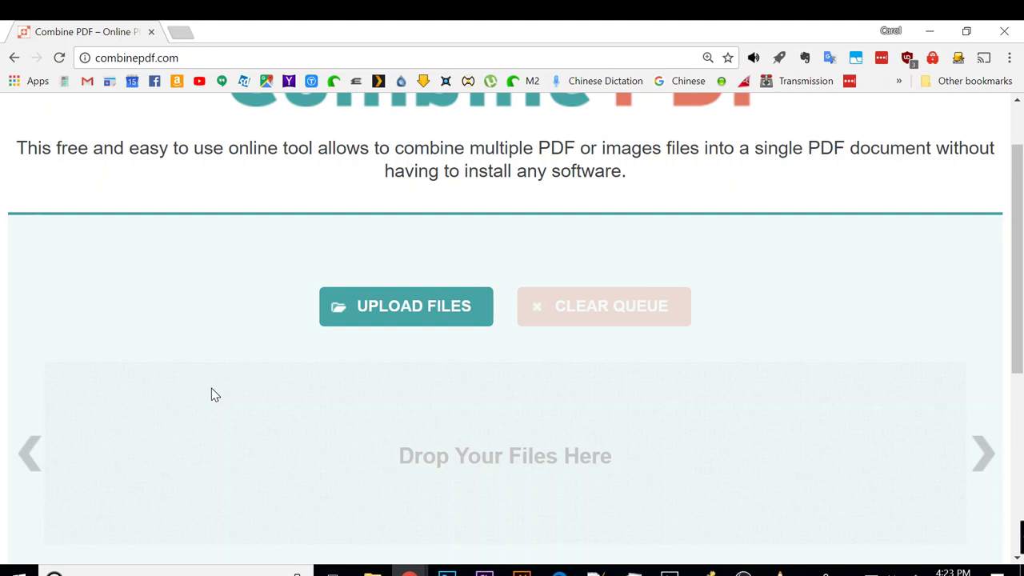
click(384, 320)
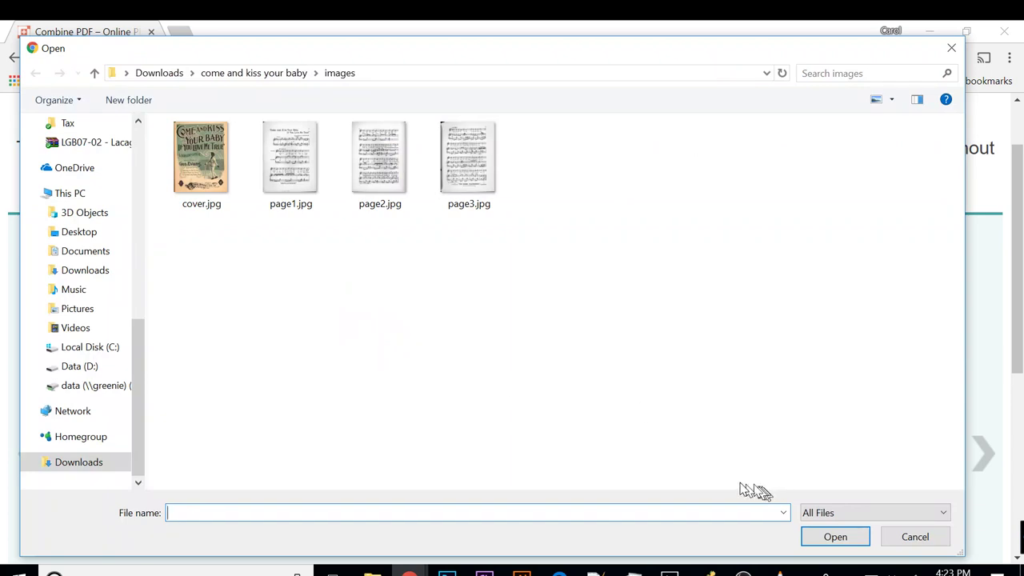
drag(543, 280, 174, 138)
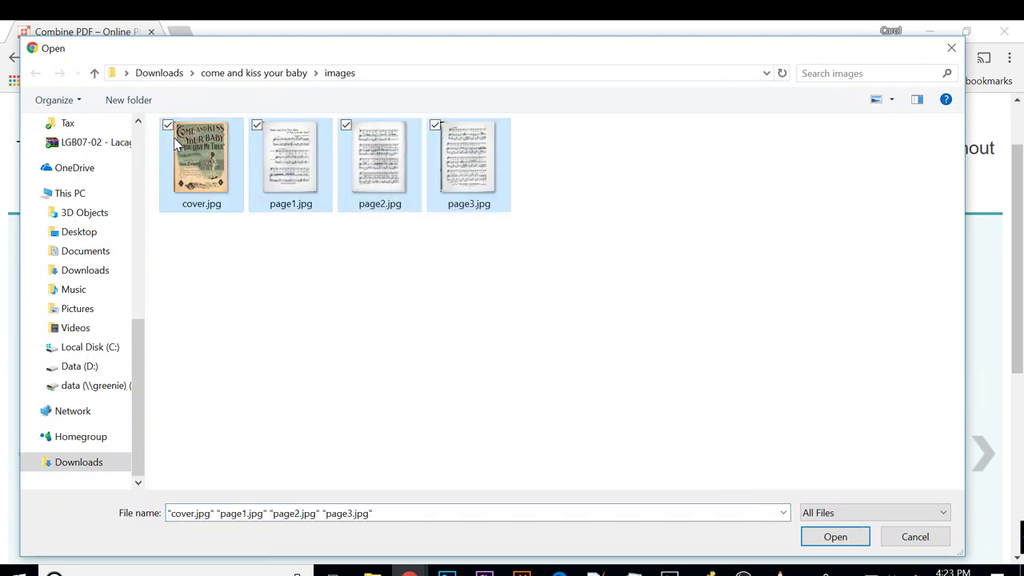
click(637, 360)
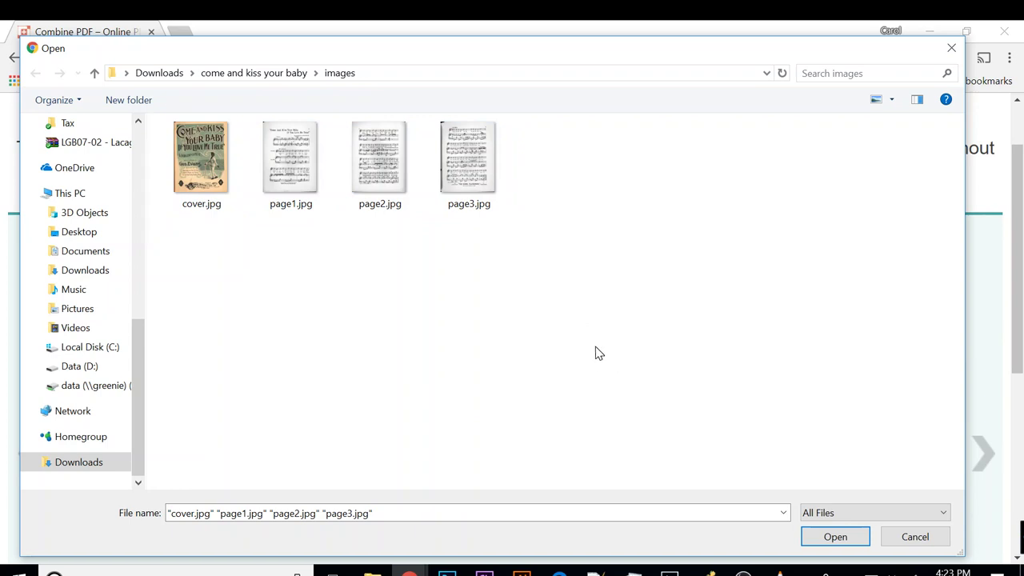
drag(578, 338, 169, 132)
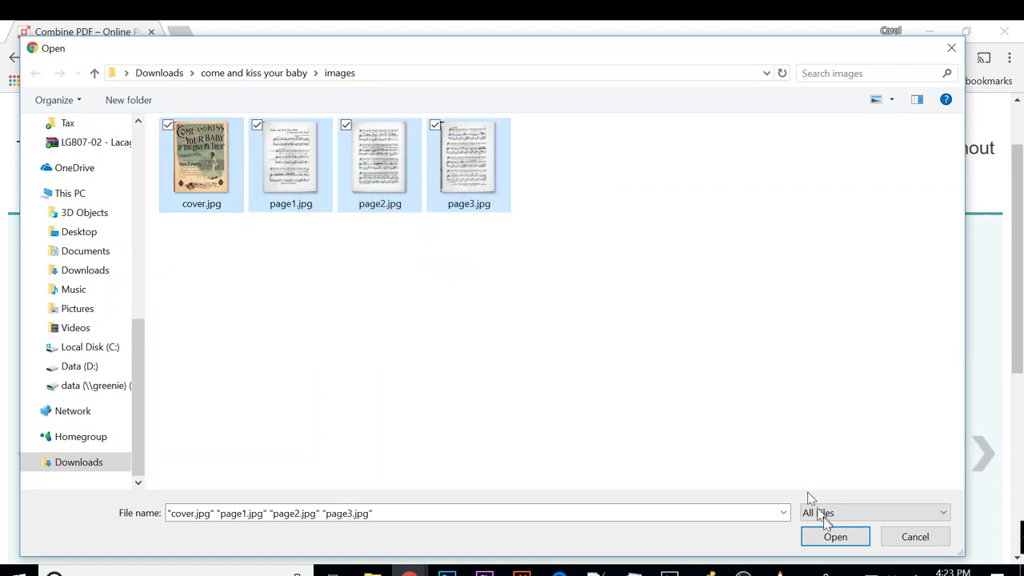
click(835, 537)
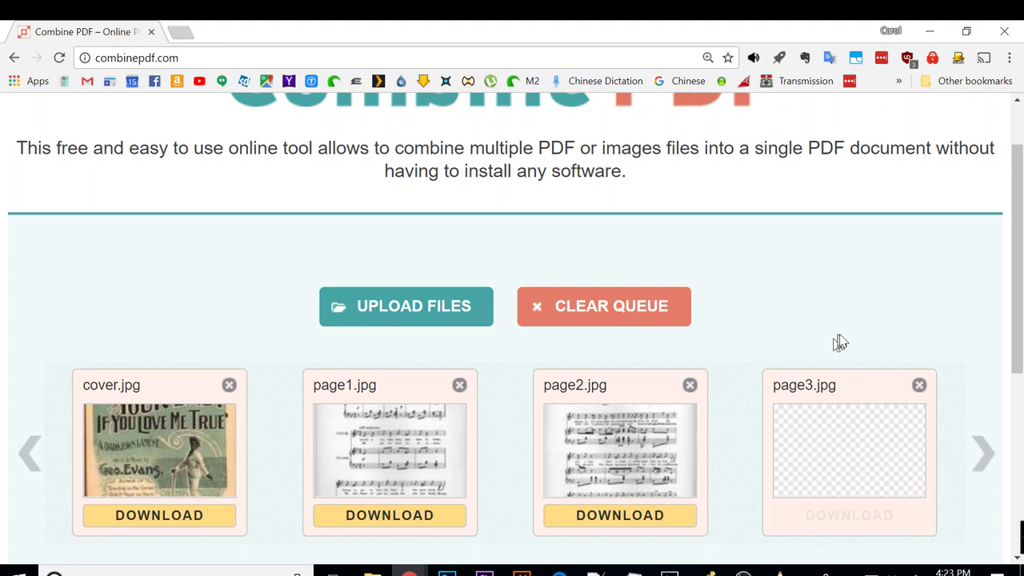
Move page3.jpg ahead of page1.jpg in the upload queue and return it to the last place.
scroll(841, 331, down, 1)
scroll(689, 336, down, 1)
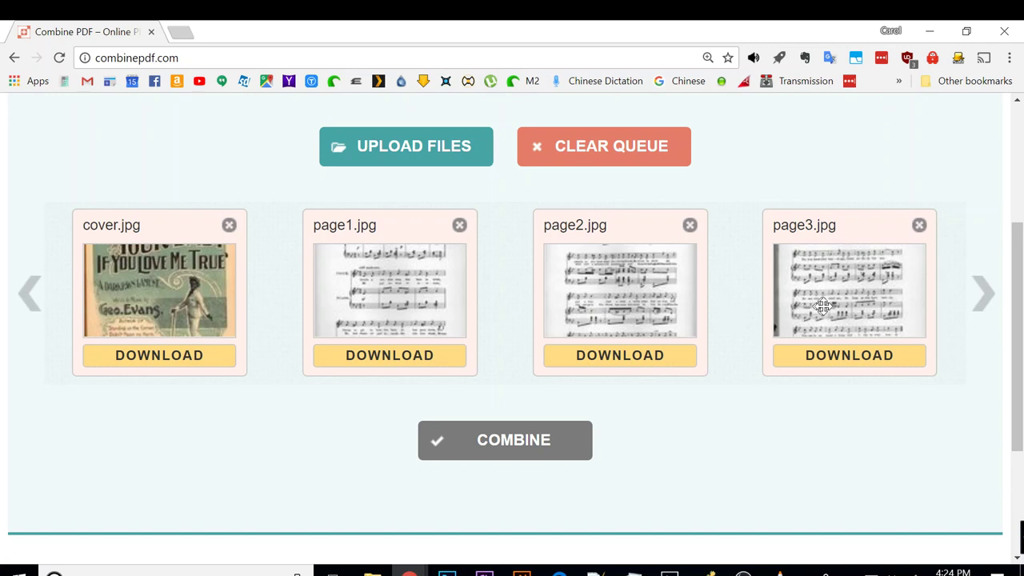
drag(823, 305, 318, 304)
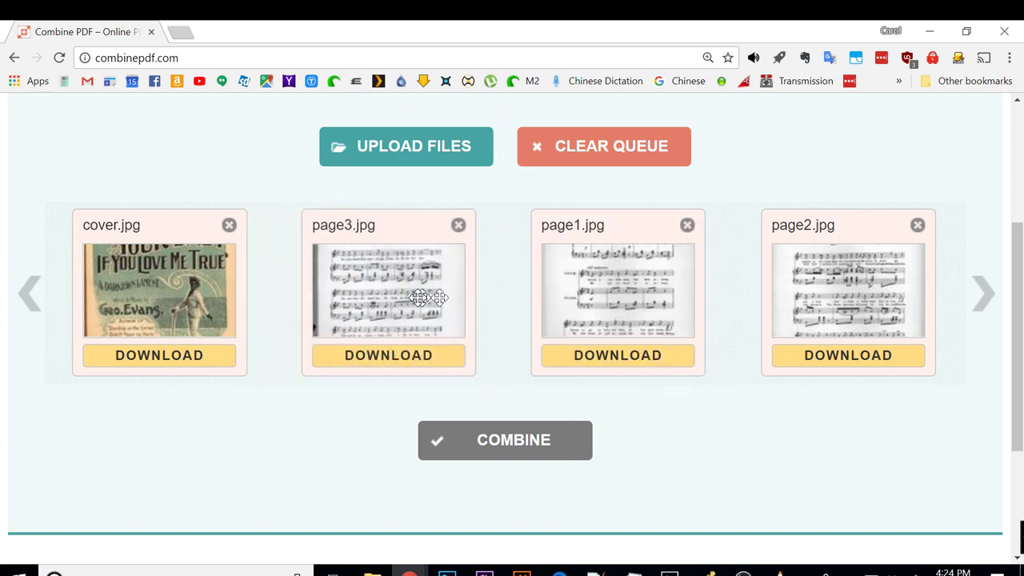
drag(430, 297, 832, 310)
Combine the cover and the three music pages into one PDF and look at the download's file options.
scroll(849, 360, up, 2)
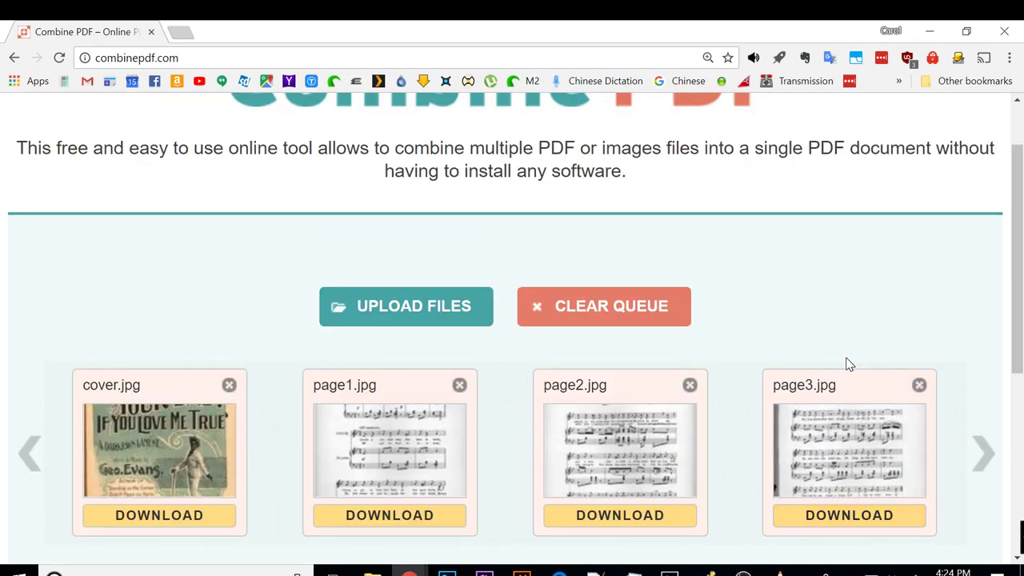
scroll(800, 362, down, 3)
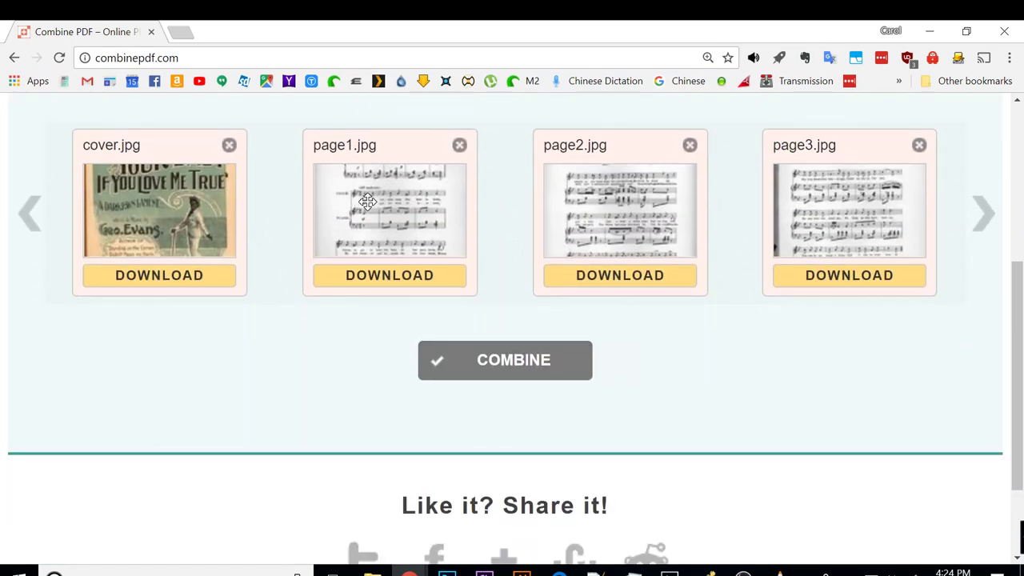
click(480, 363)
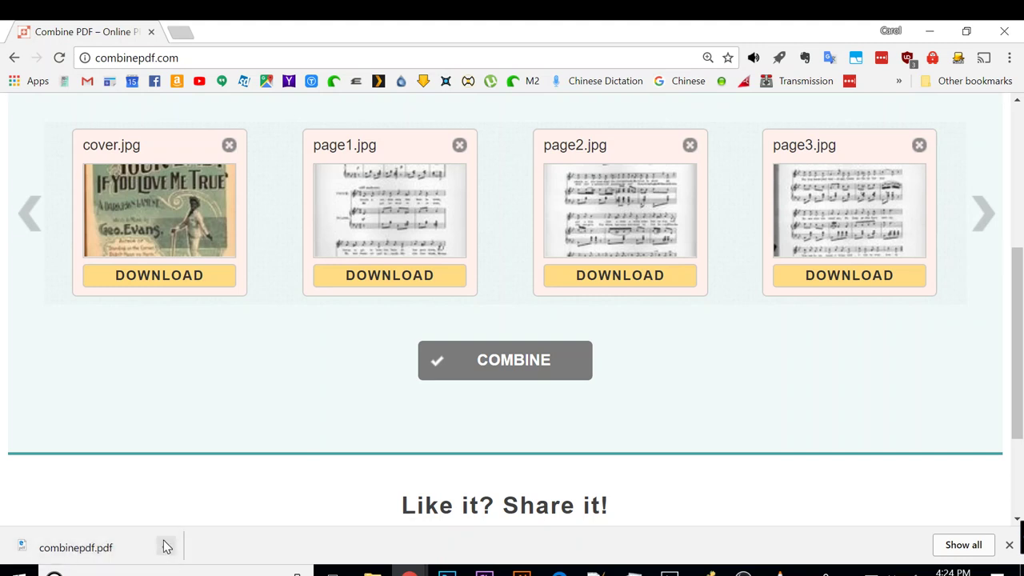
click(167, 547)
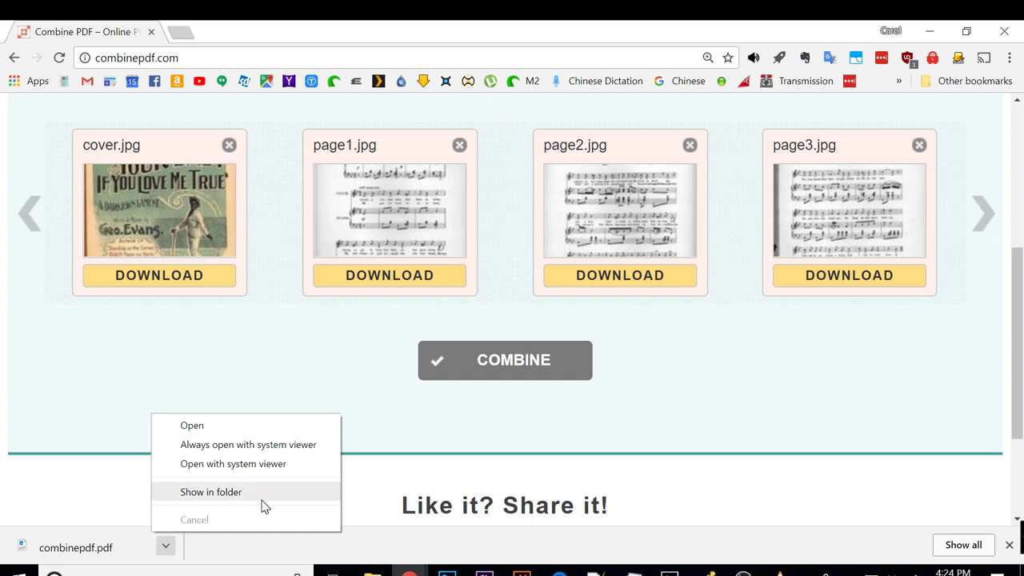
click(201, 363)
Switch to the Brown Digital Repository item and copy its title "Come and kiss your baby if you love me true".
scroll(205, 380, up, 3)
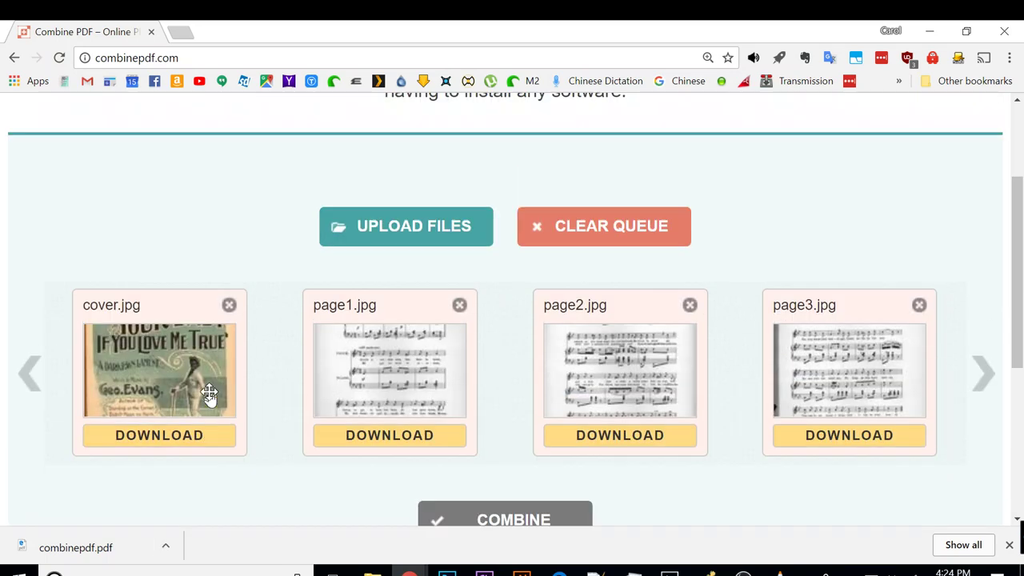
scroll(209, 402, up, 1)
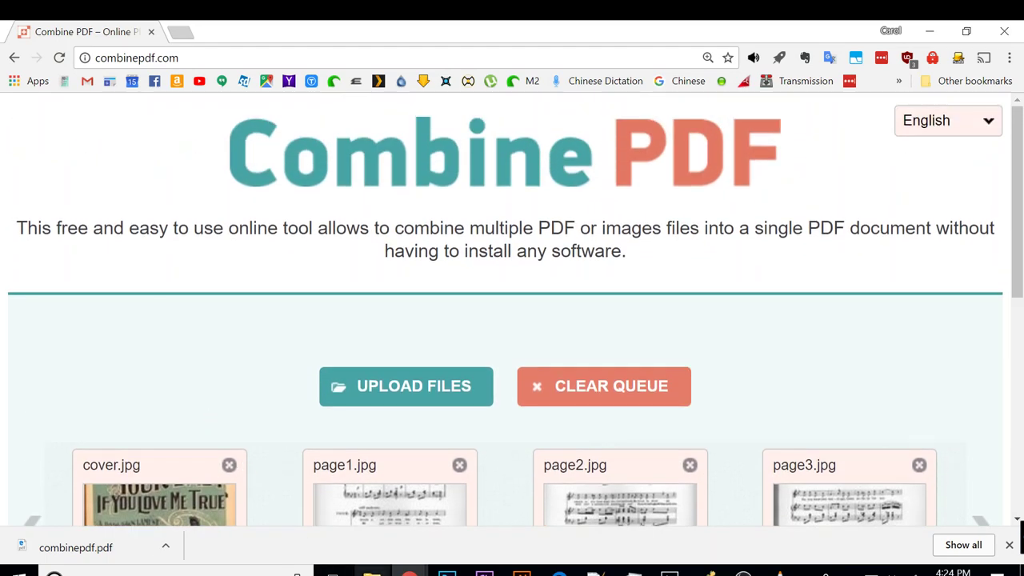
mouse_move(372, 571)
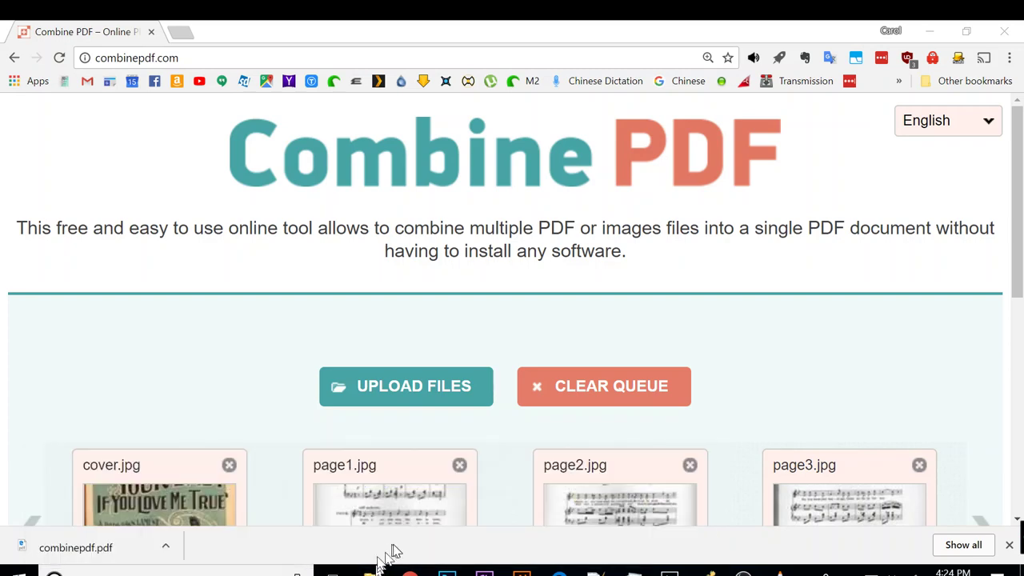
mouse_move(410, 570)
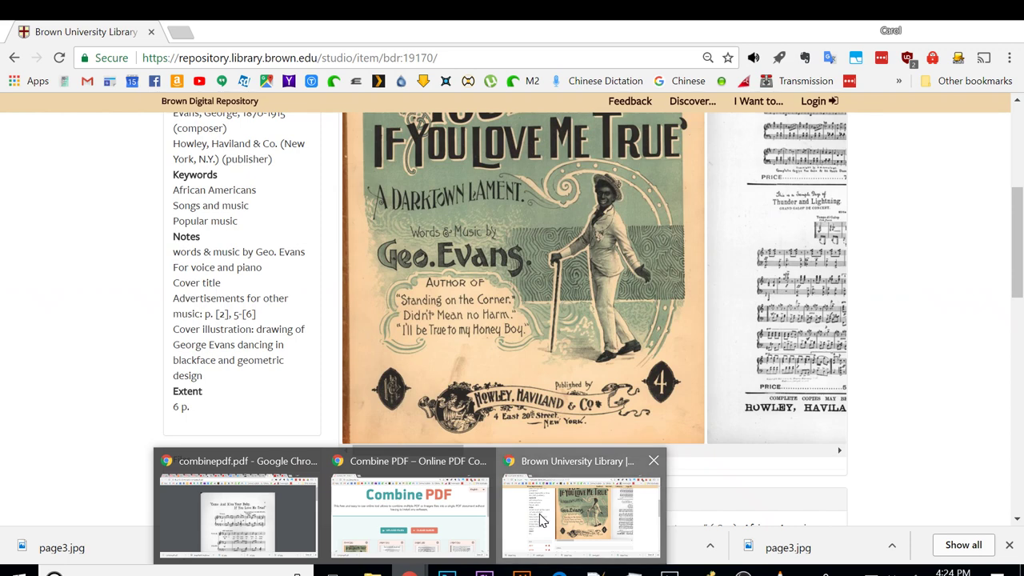
click(528, 520)
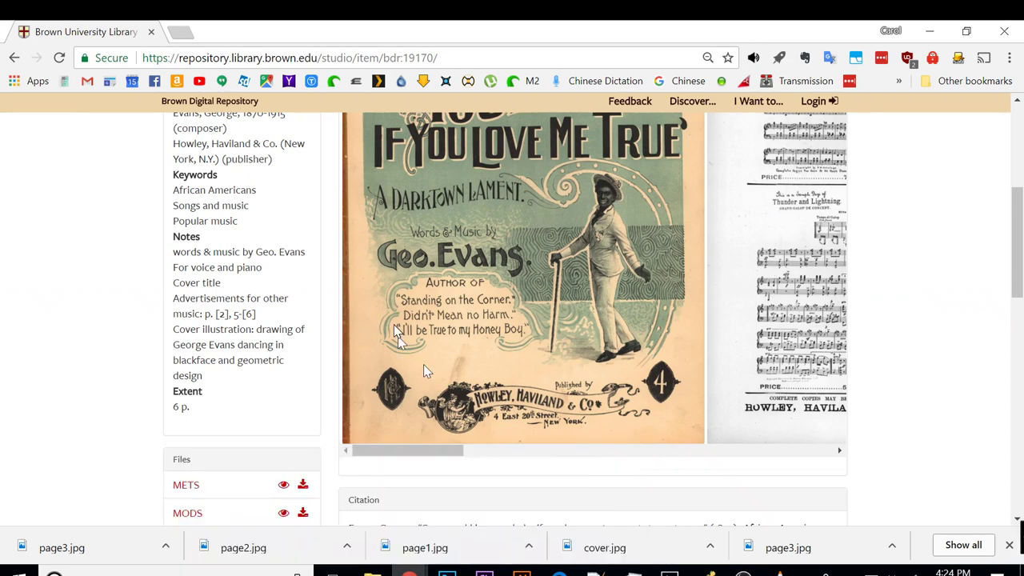
scroll(408, 344, up, 5)
drag(164, 257, 536, 278)
right_click(522, 263)
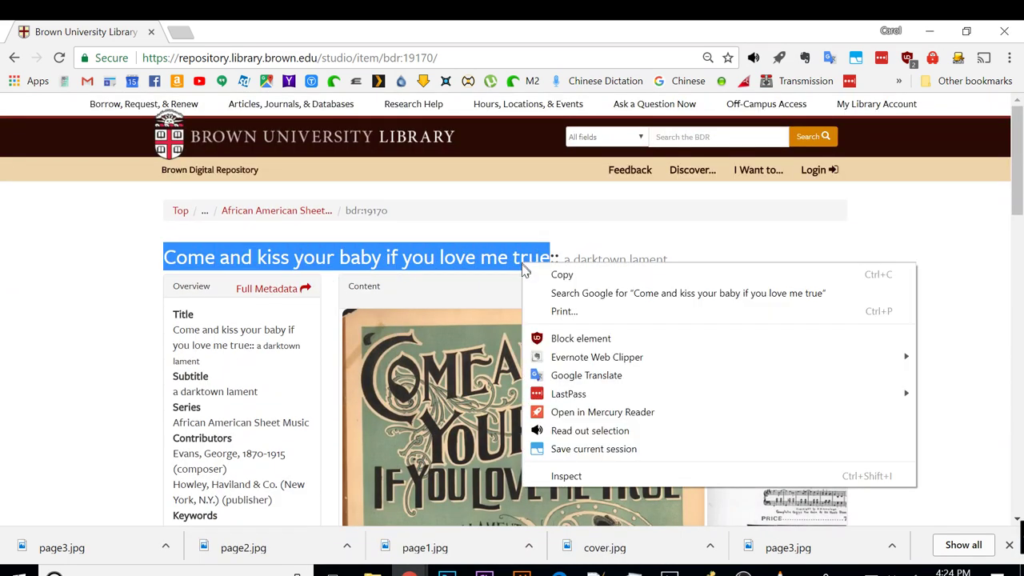
click(545, 278)
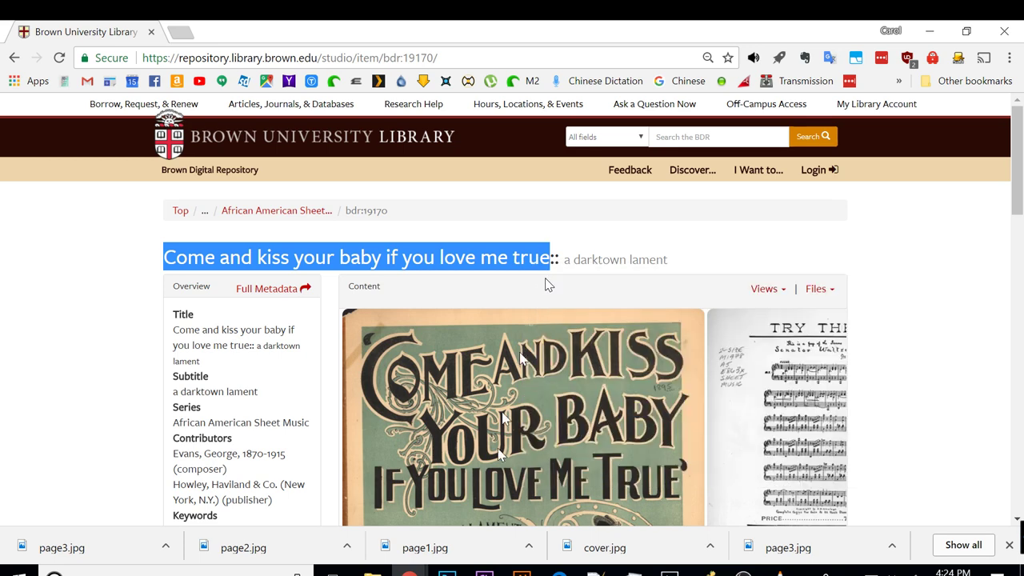
Switch to File Explorer and browse through Downloads to the images folder inside come and kiss your baby.
click(371, 569)
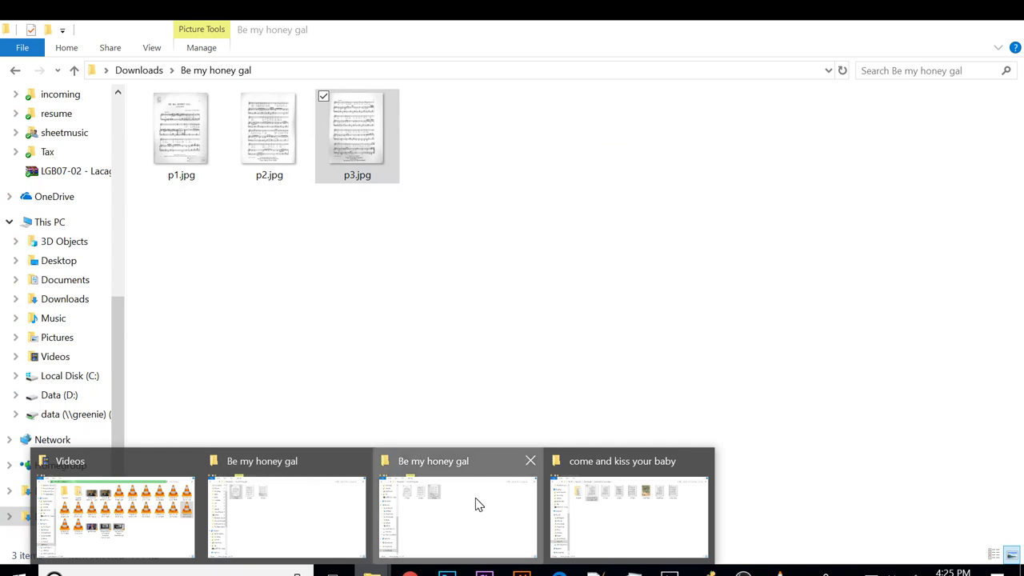
click(475, 503)
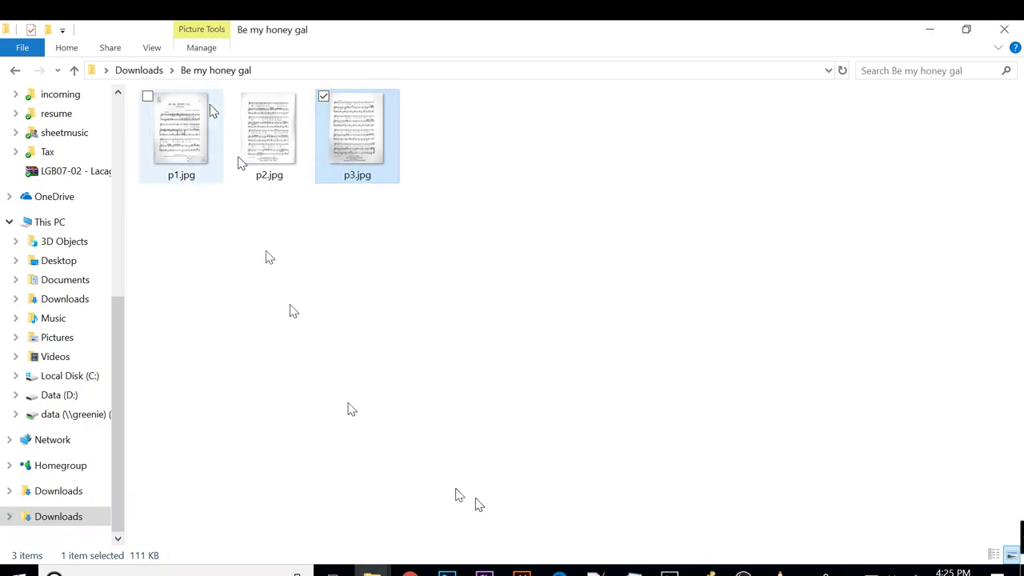
click(144, 72)
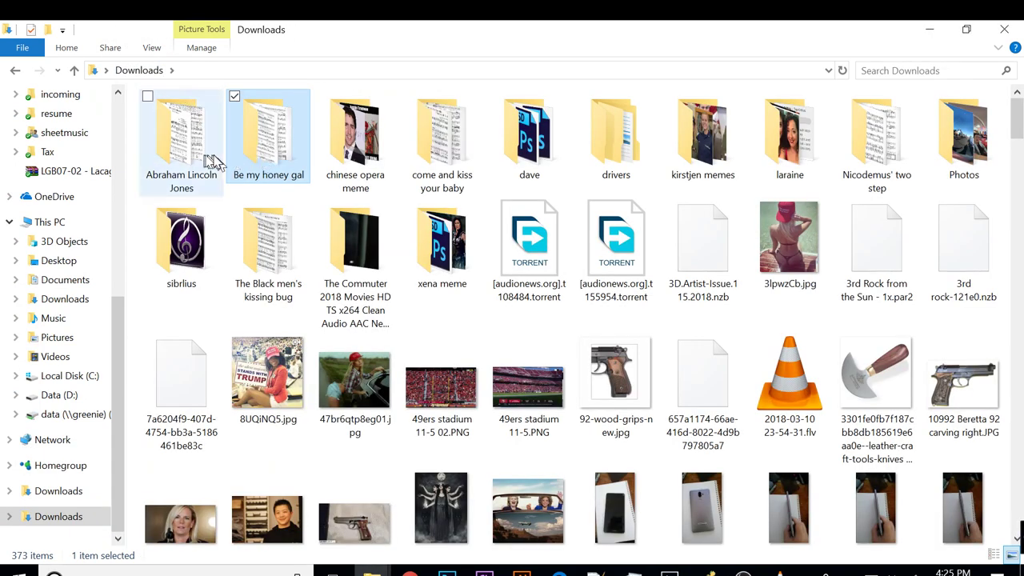
double_click(408, 165)
double_click(200, 151)
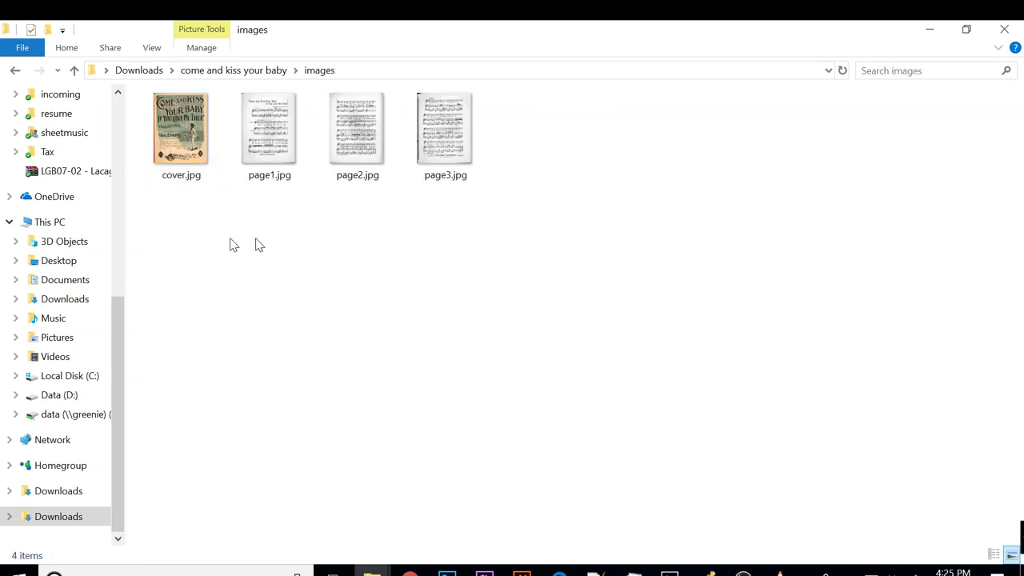
Switch to the Chrome window showing combinepdf.pdf and reveal the downloaded PDF in its folder.
click(409, 571)
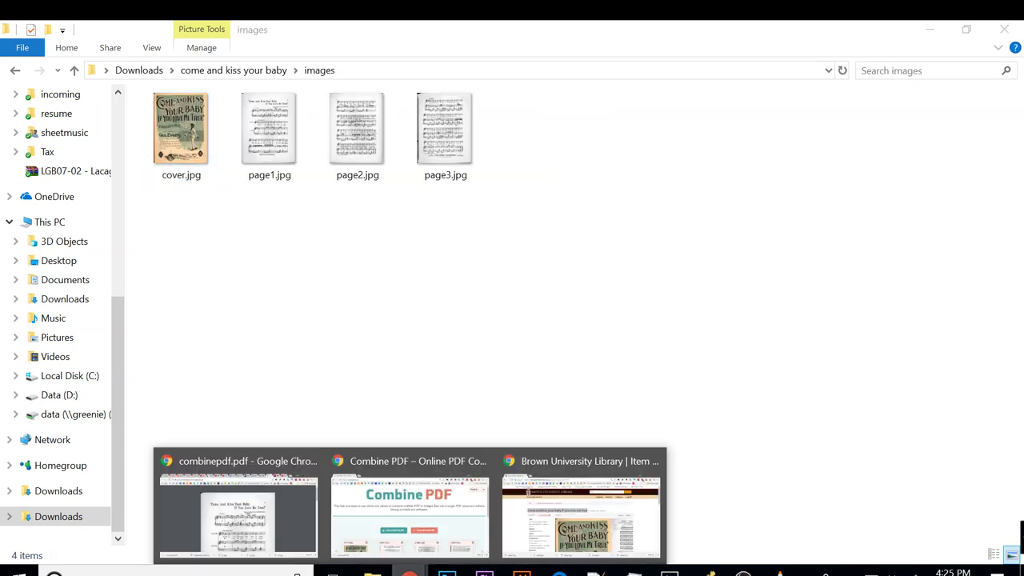
click(214, 542)
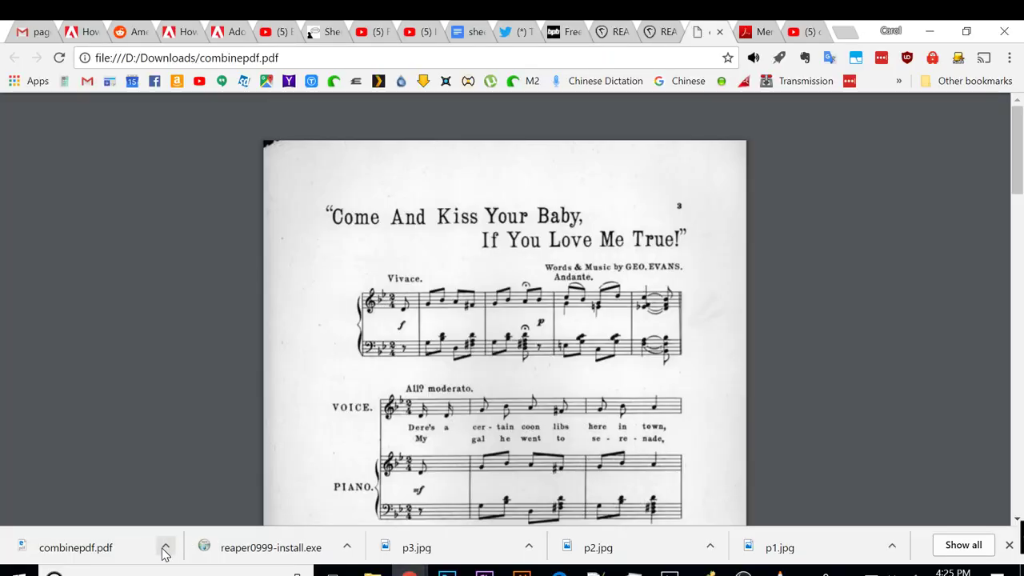
click(165, 549)
click(211, 493)
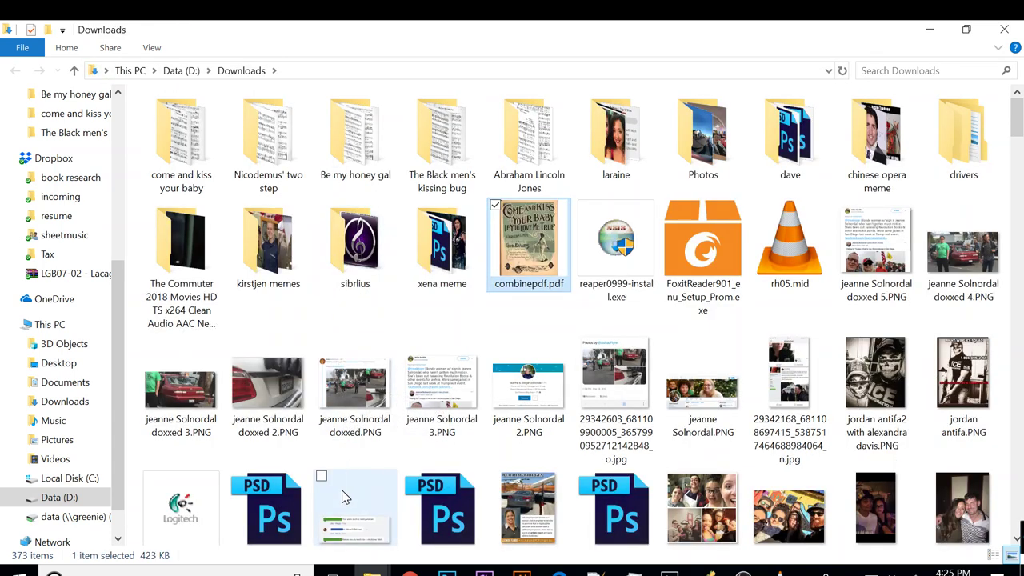
Rename combinepdf.pdf with the copied title as "Come and kiss your baby if you love me true.pdf".
click(523, 293)
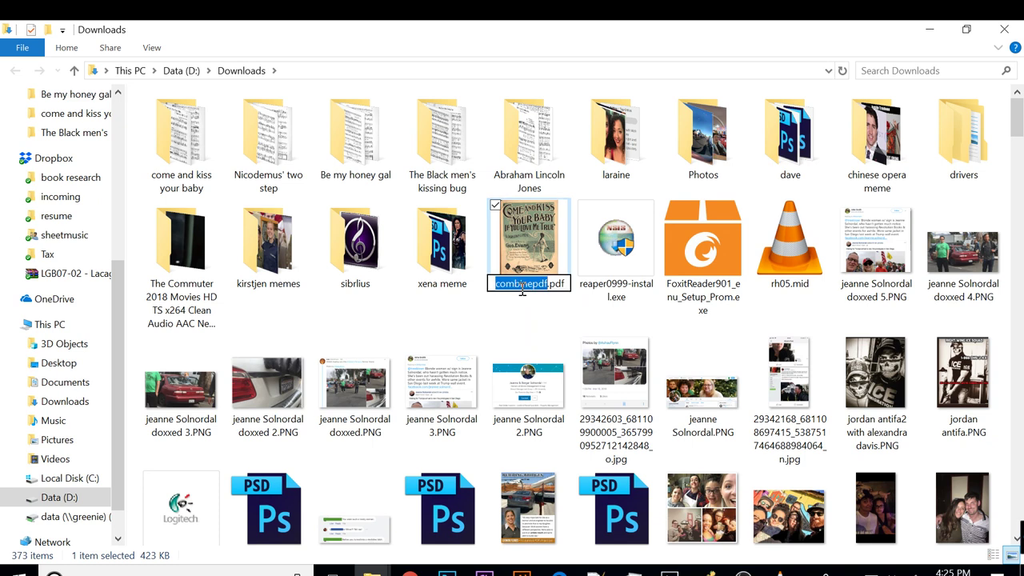
key(ctrl+v)
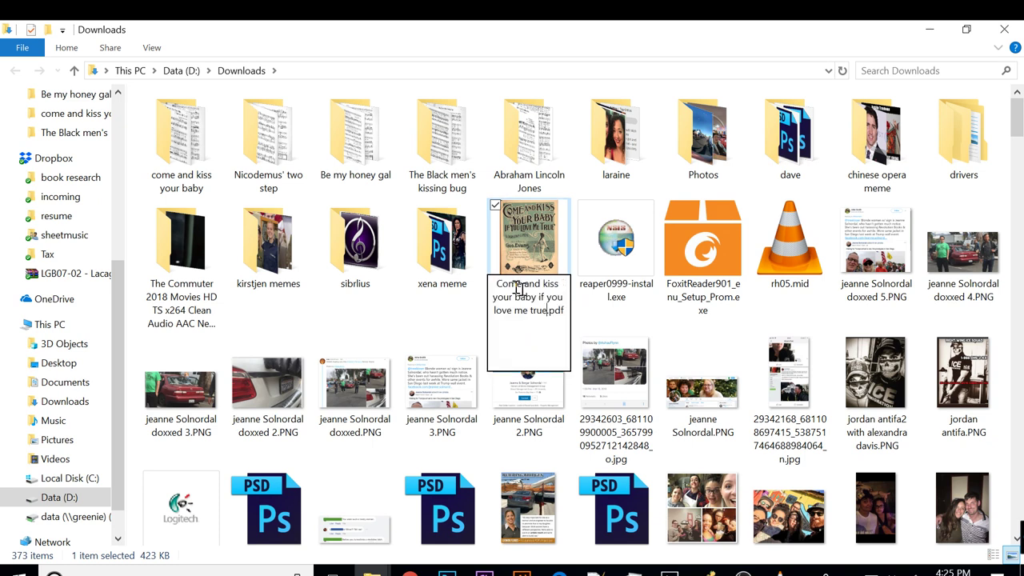
key(Return)
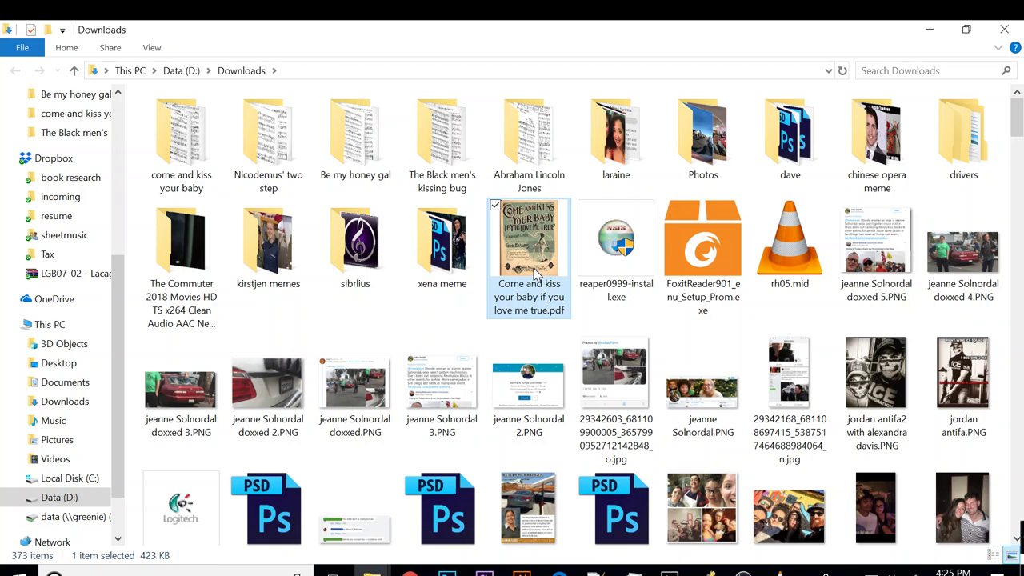
Open "Come and kiss your baby if you love me true.pdf" with Google Chrome and review its pages from the cover to the end.
double_click(535, 275)
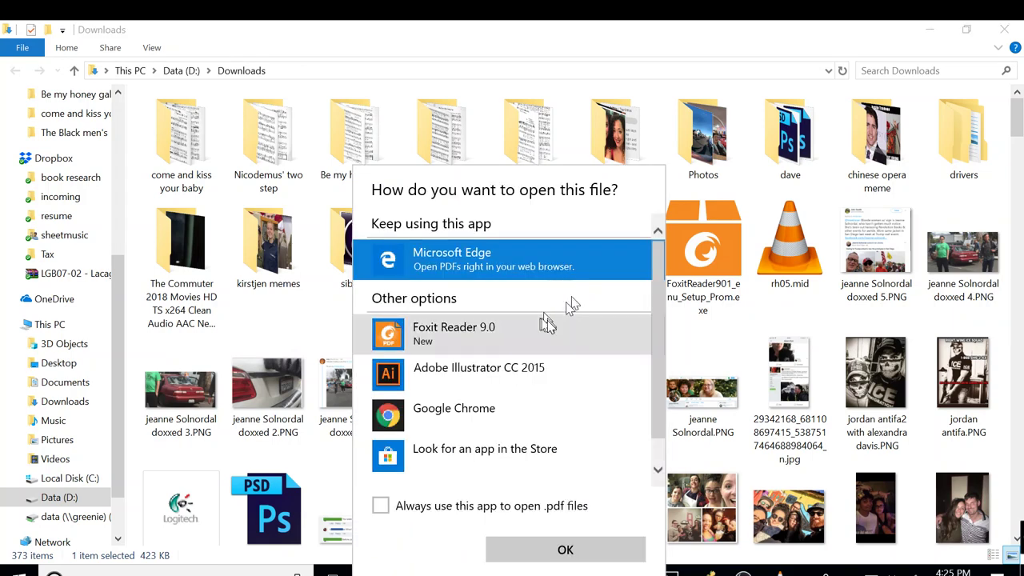
click(541, 417)
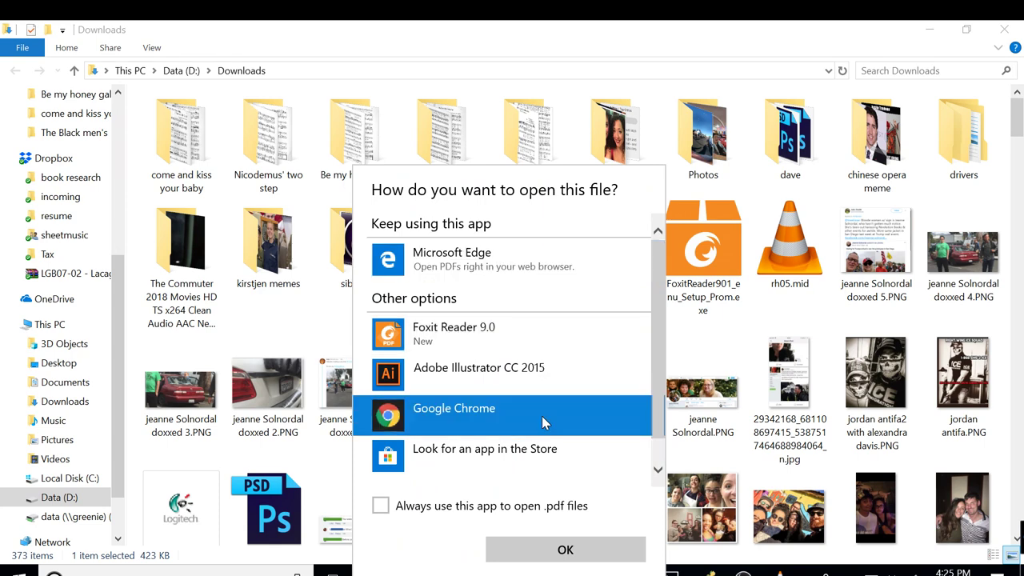
click(562, 556)
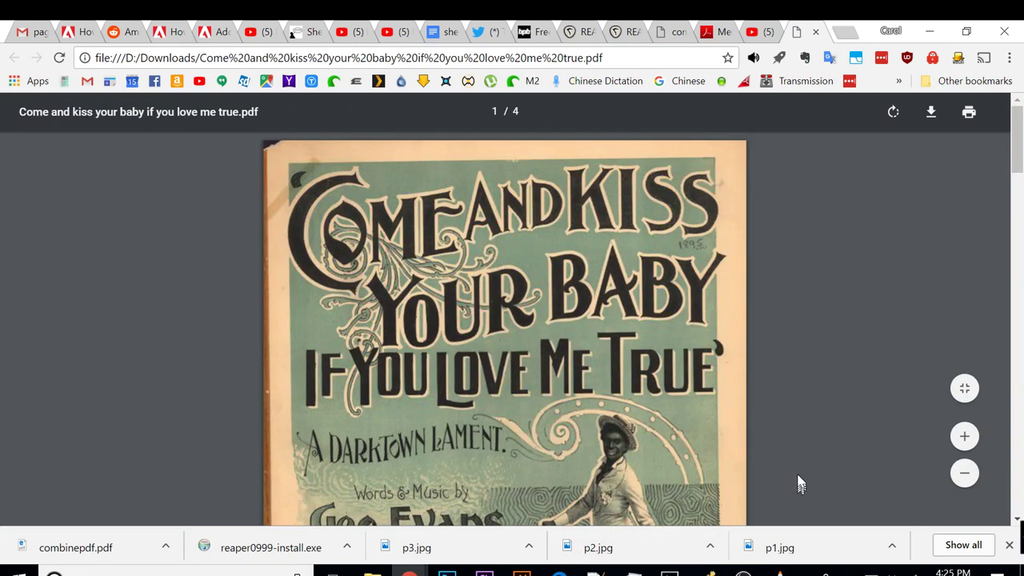
scroll(1016, 428, down, 1)
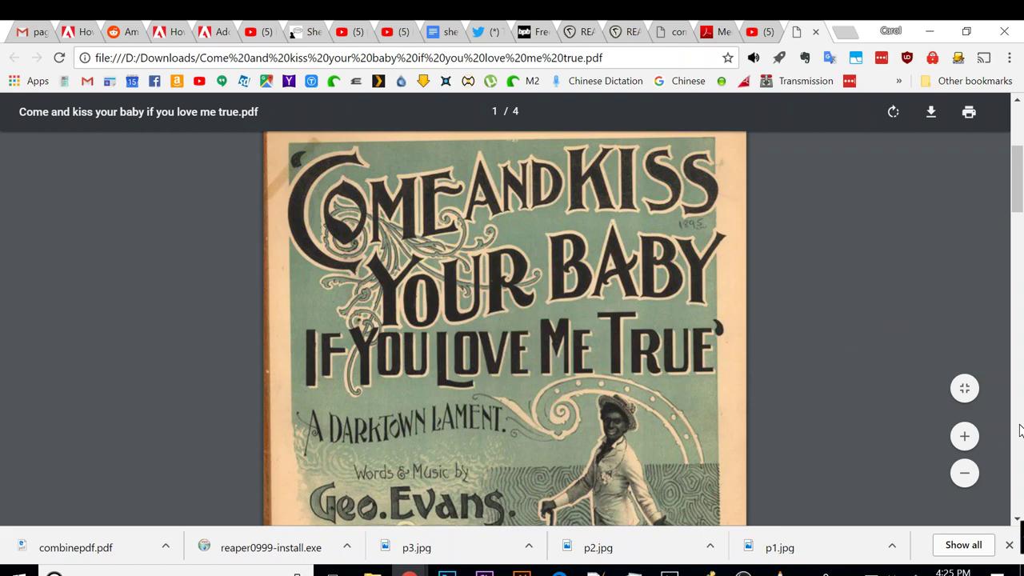
click(1019, 431)
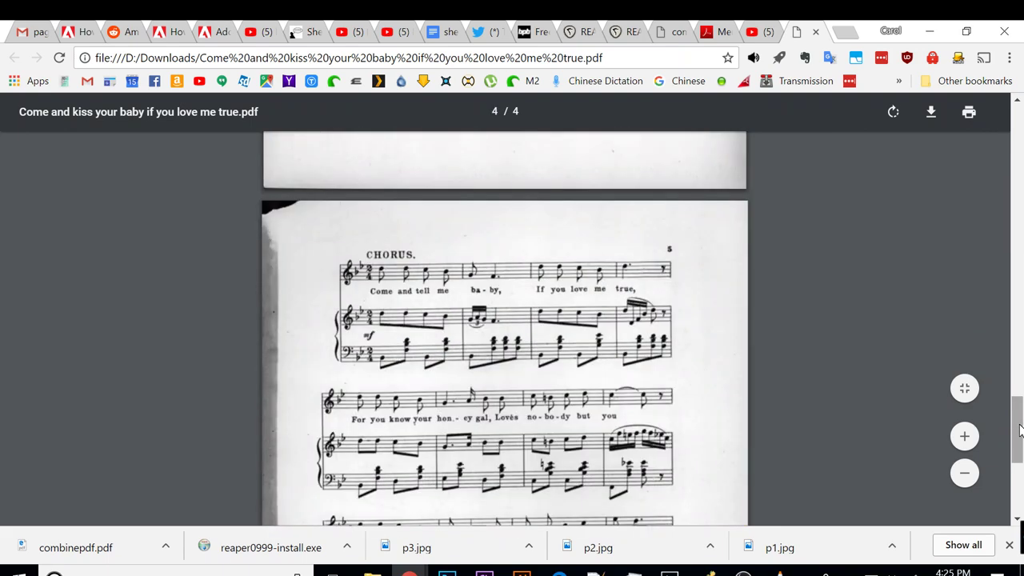
drag(1019, 430, 1019, 488)
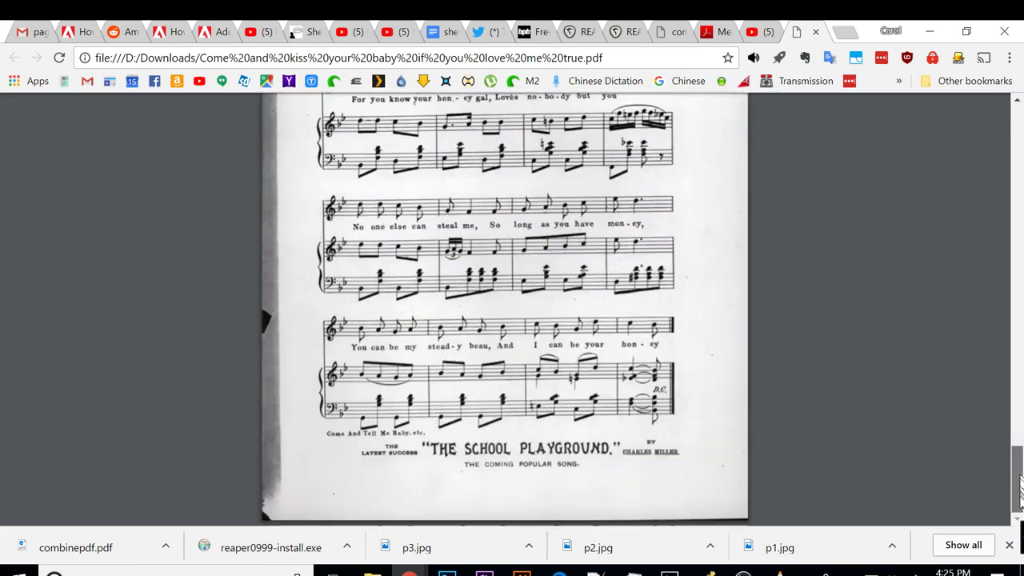
mouse_move(780, 570)
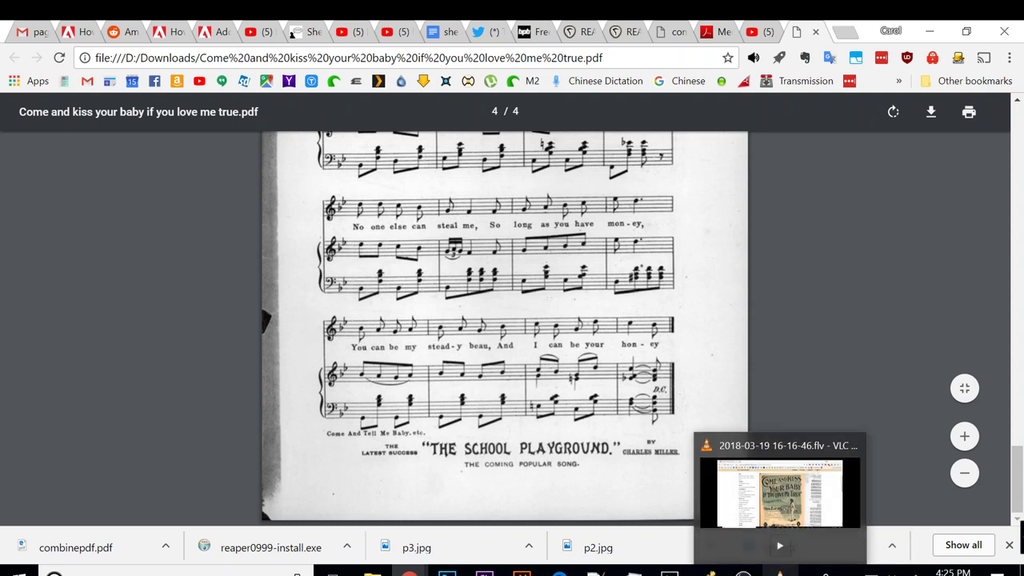